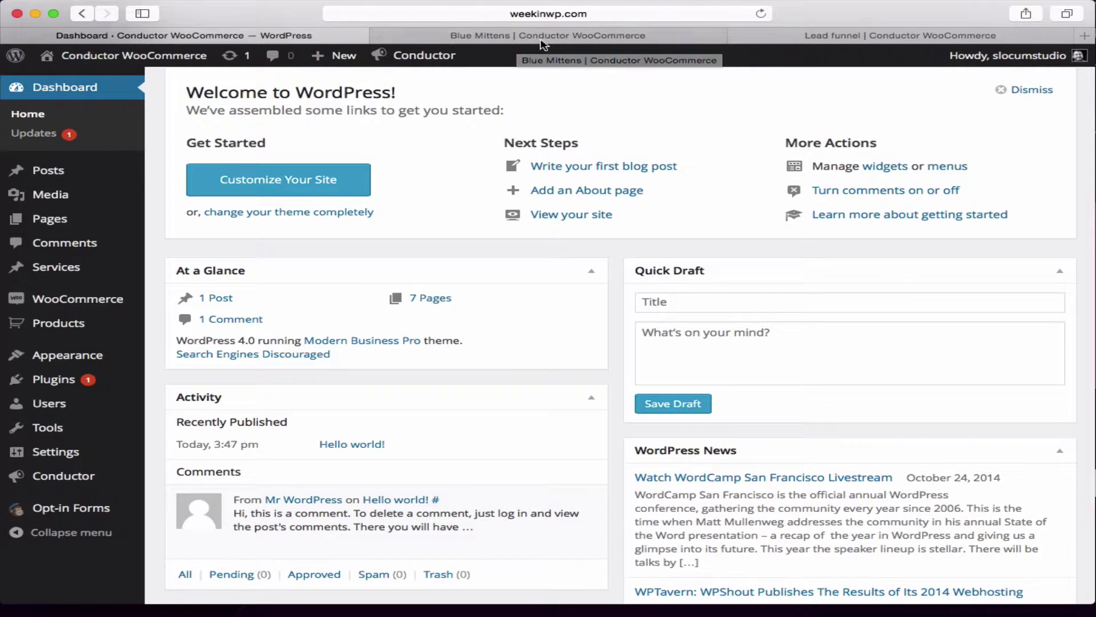
Step: Preview the Blue Mittens sale page and the finished lead funnel page, then return to the dashboard
{"action": "left_click", "coordinate": [542, 38]}
{"action": "scroll", "coordinate": [568, 187], "scroll_direction": "down", "scroll_amount": 3}
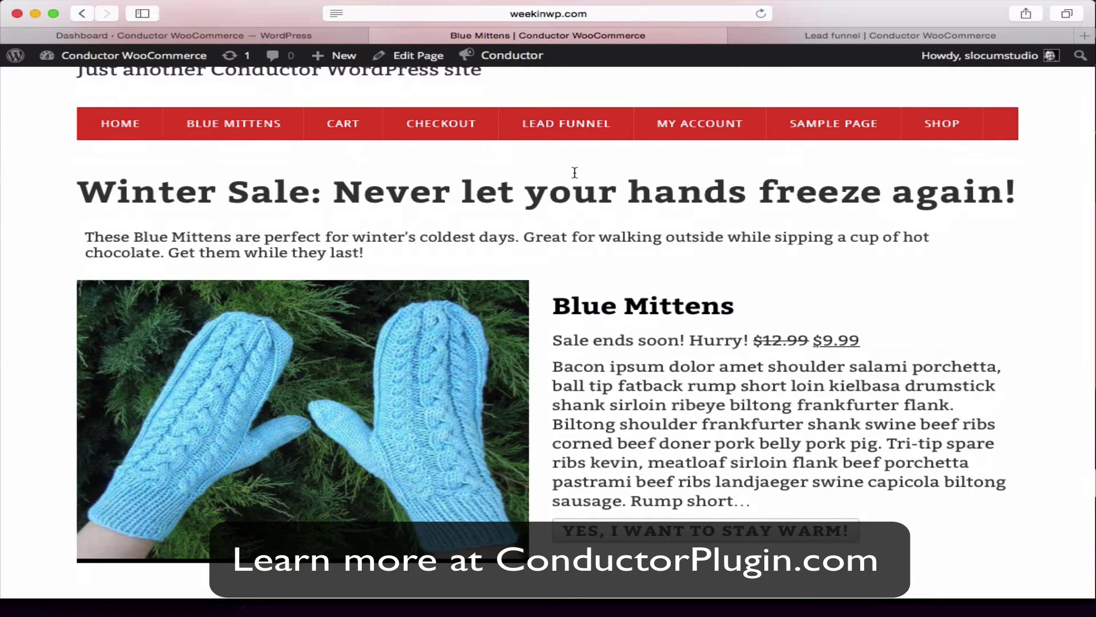
{"action": "scroll", "coordinate": [577, 222], "scroll_direction": "down", "scroll_amount": 1}
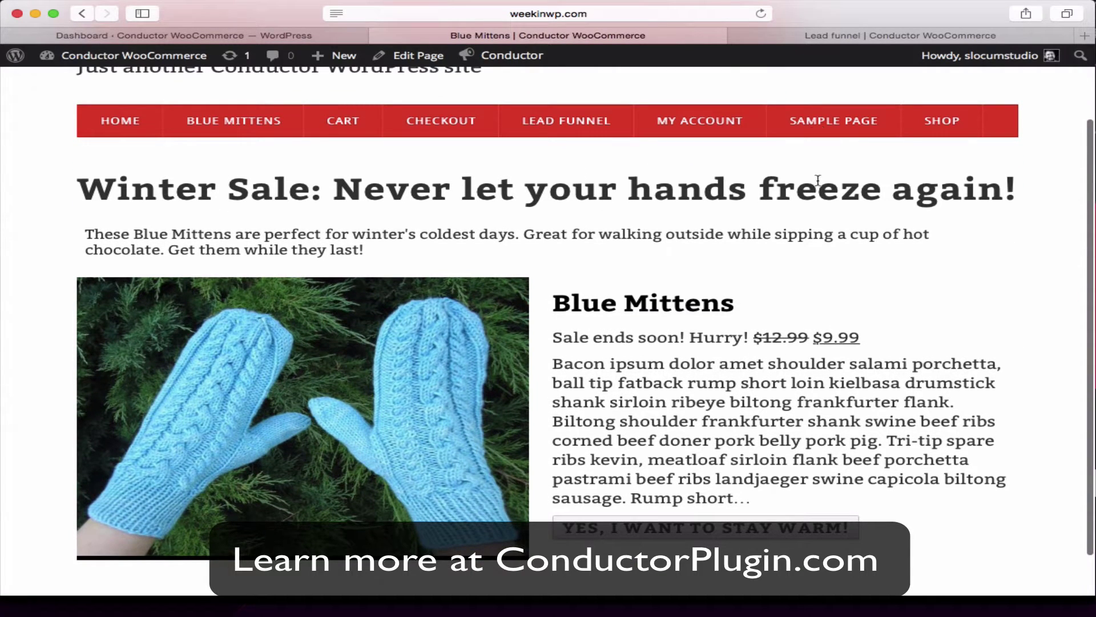
{"action": "left_click", "coordinate": [824, 38]}
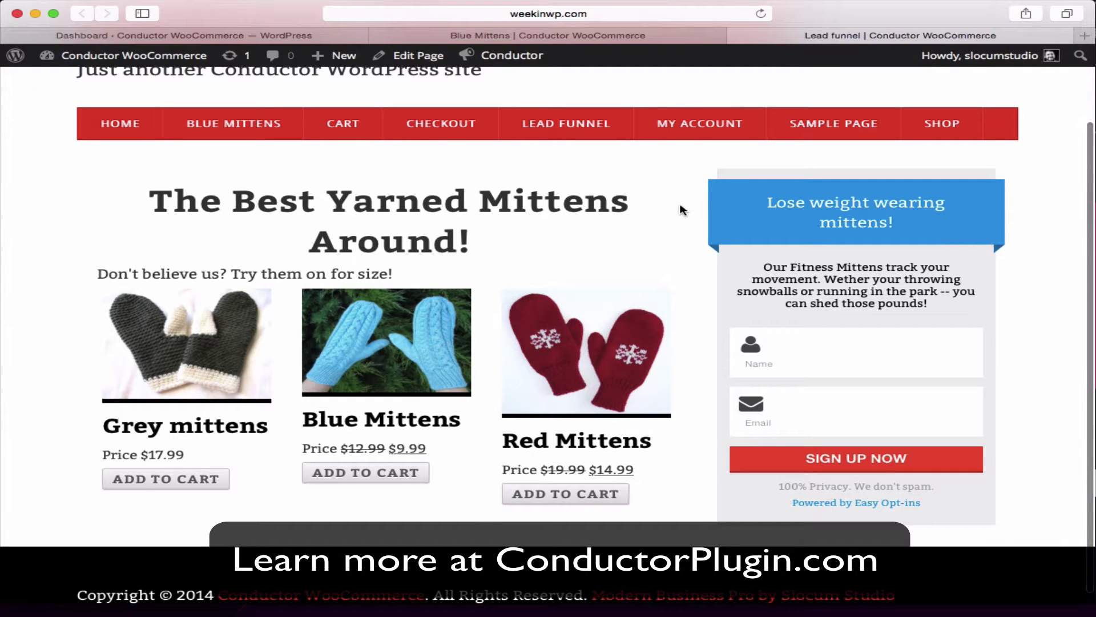
{"action": "scroll", "coordinate": [598, 250], "scroll_direction": "down", "scroll_amount": 1}
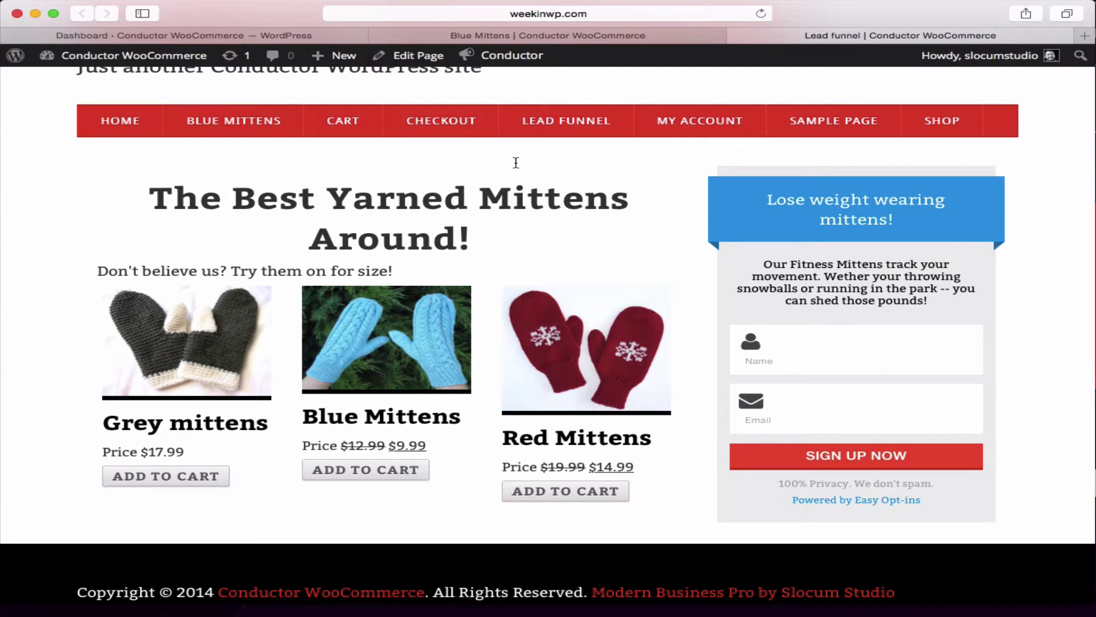
{"action": "left_click", "coordinate": [306, 37]}
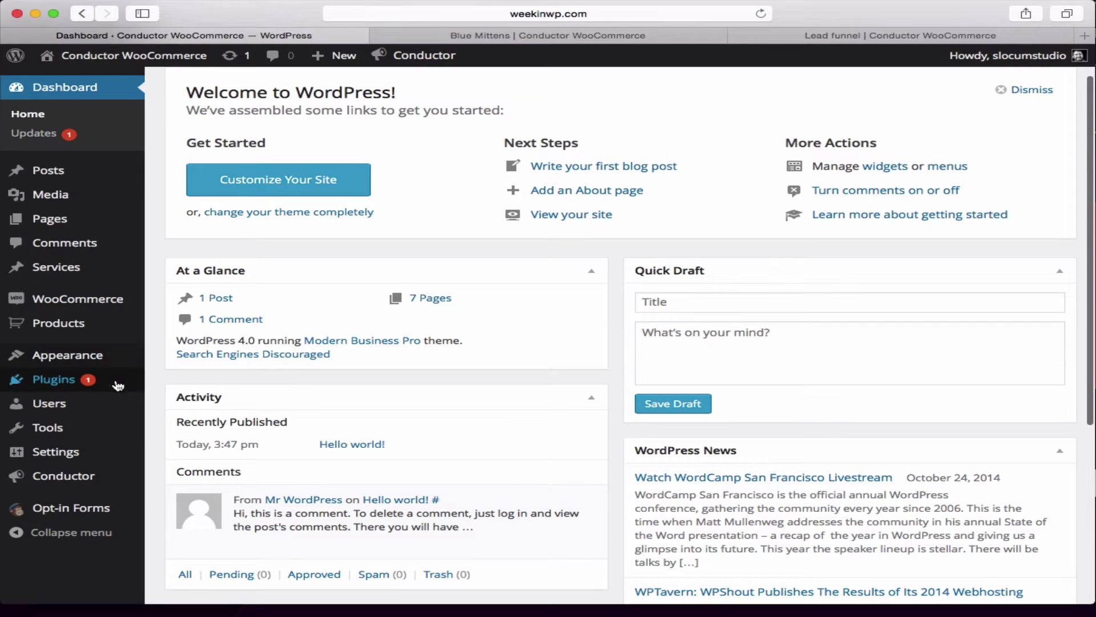
Step: Show the Installed Plugins list with Conductor and its add-ons active
{"action": "mouse_move", "coordinate": [52, 380]}
{"action": "left_click", "coordinate": [198, 381]}
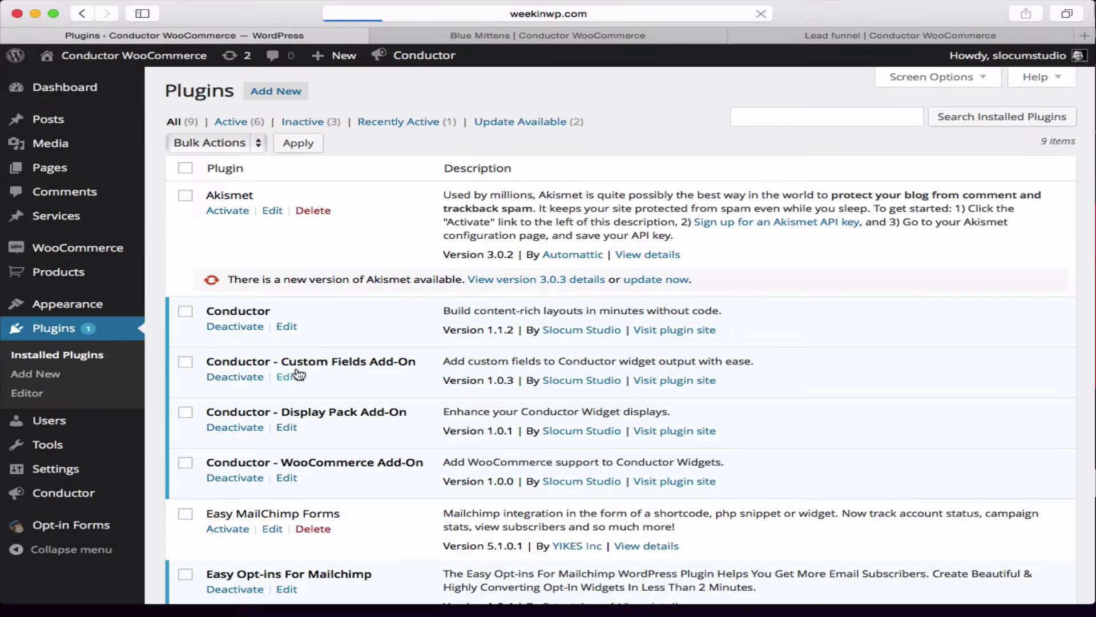
{"action": "scroll", "coordinate": [489, 350], "scroll_direction": "down", "scroll_amount": 2}
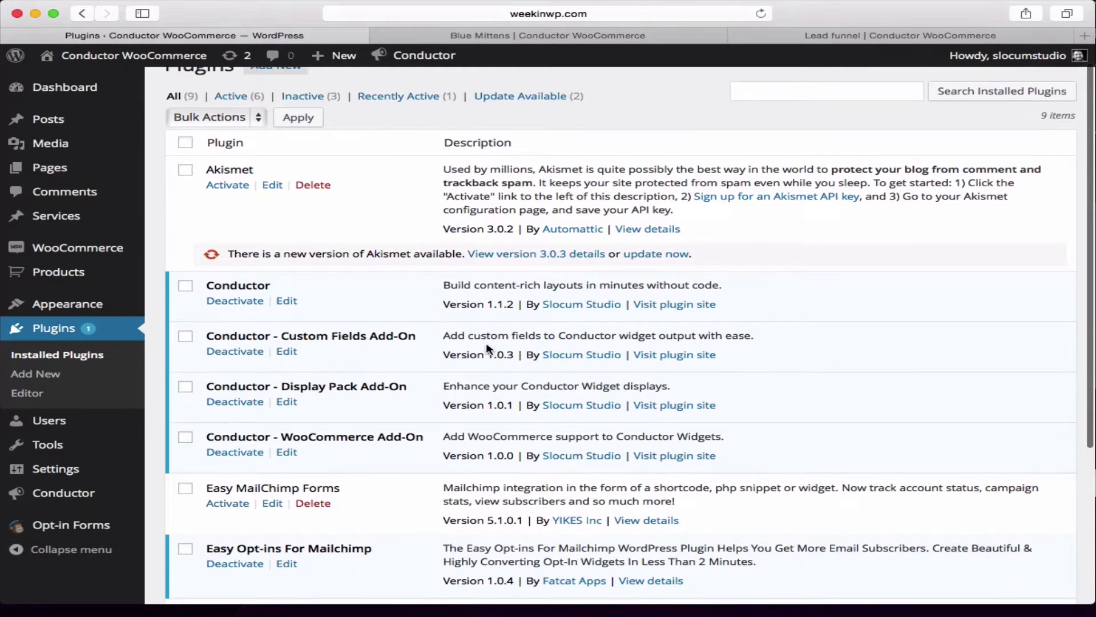
{"action": "scroll", "coordinate": [534, 343], "scroll_direction": "up", "scroll_amount": 2}
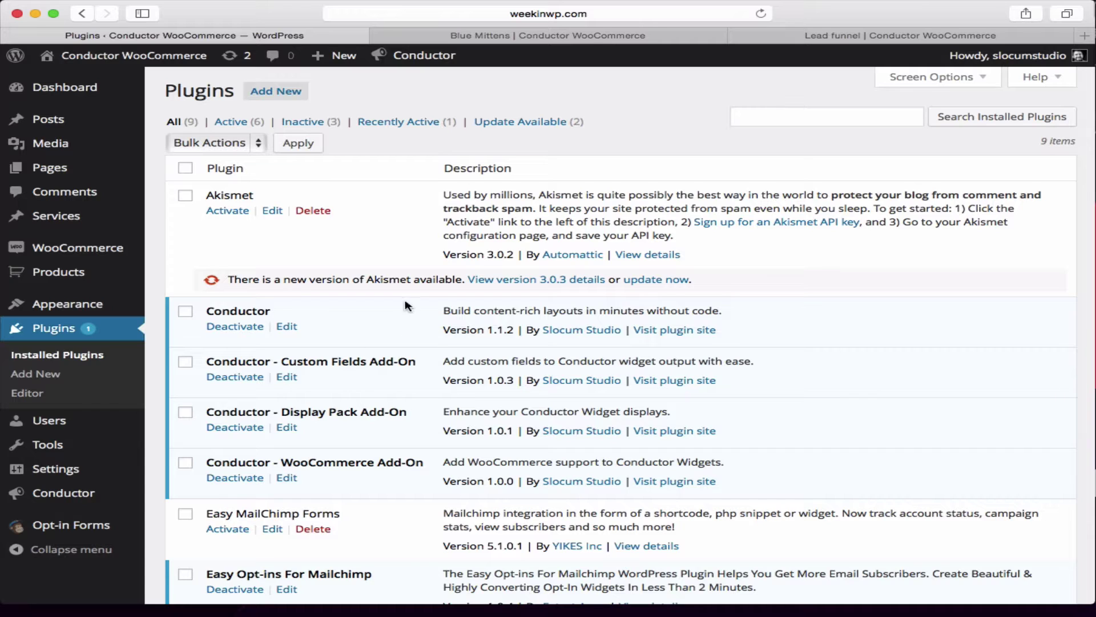
Step: Review the Blue Mittens 'Winter Sale' page ($12.99 down to $9.99) and reveal the Conductor menu
{"action": "left_click", "coordinate": [479, 38]}
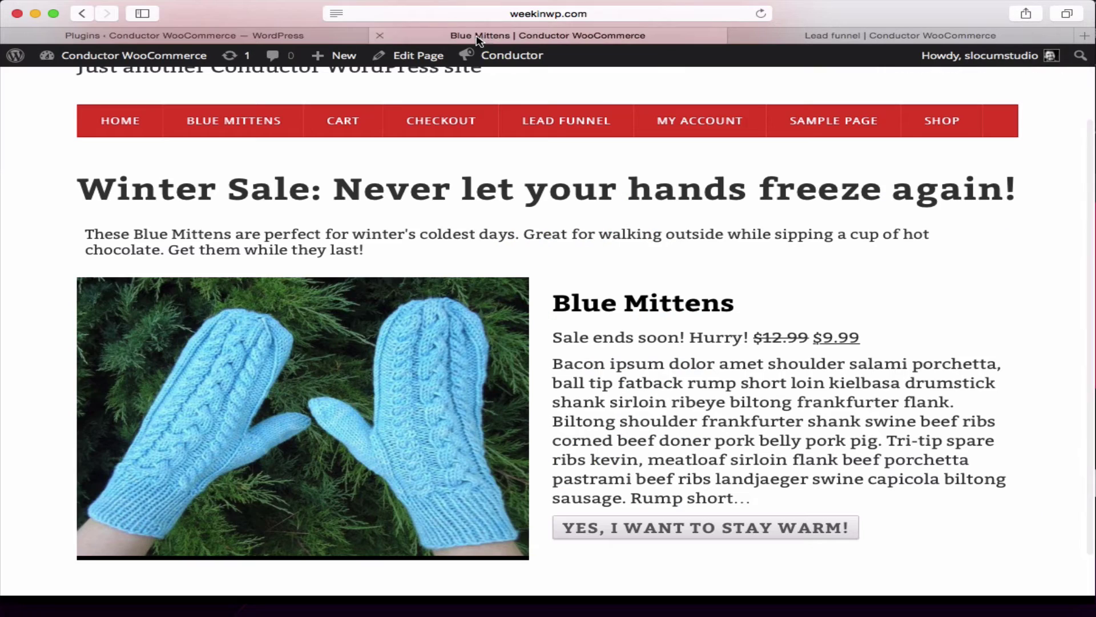
{"action": "scroll", "coordinate": [628, 240], "scroll_direction": "up", "scroll_amount": 3}
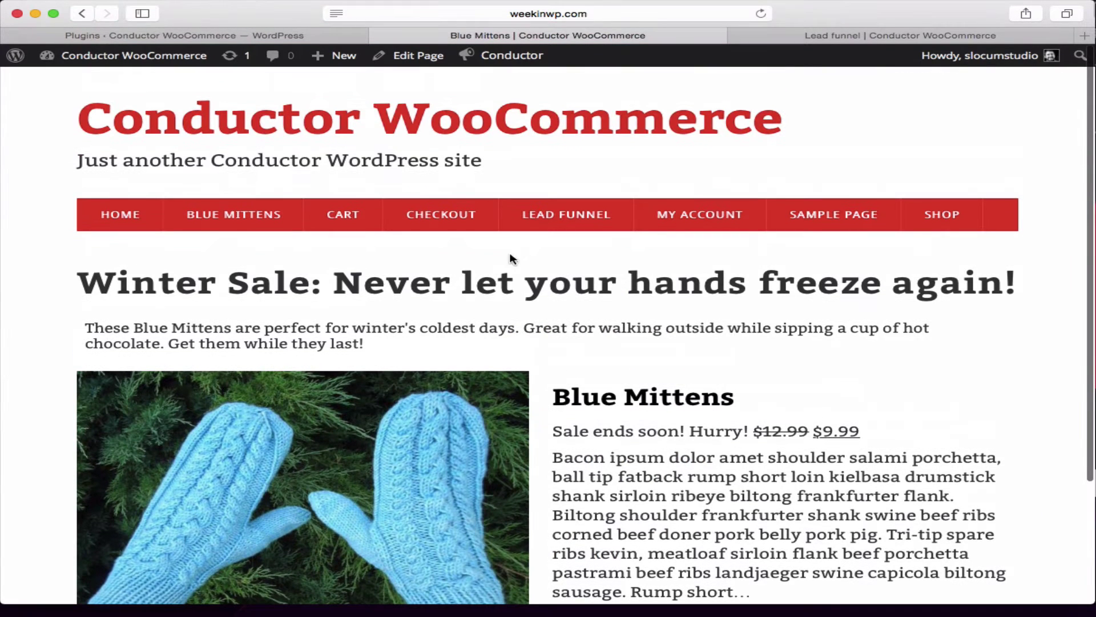
{"action": "scroll", "coordinate": [479, 246], "scroll_direction": "down", "scroll_amount": 2}
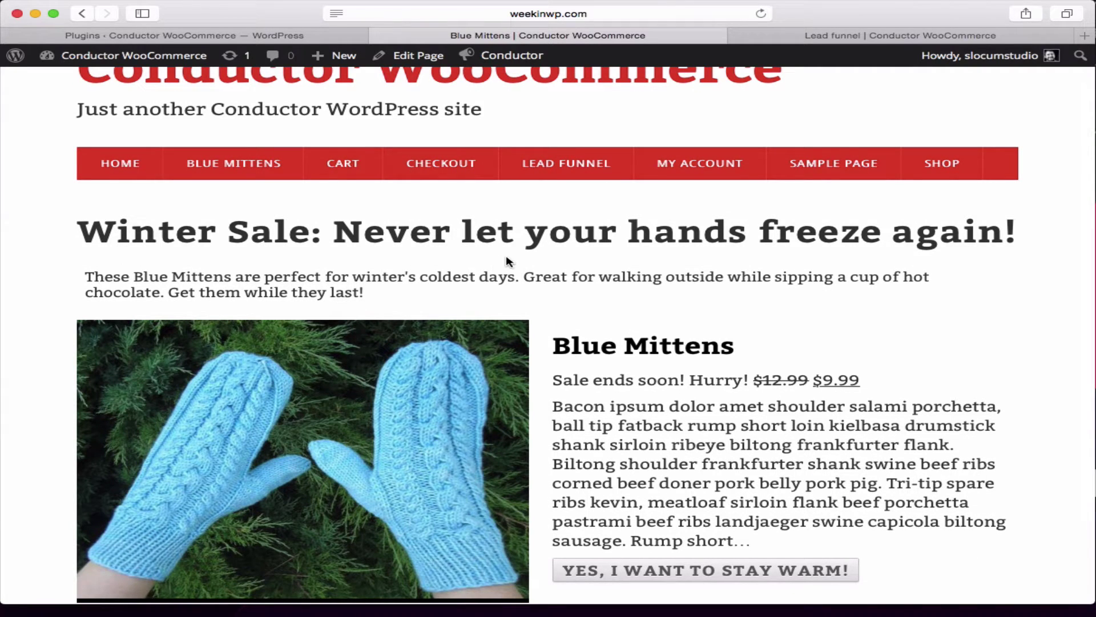
{"action": "scroll", "coordinate": [513, 259], "scroll_direction": "down", "scroll_amount": 2}
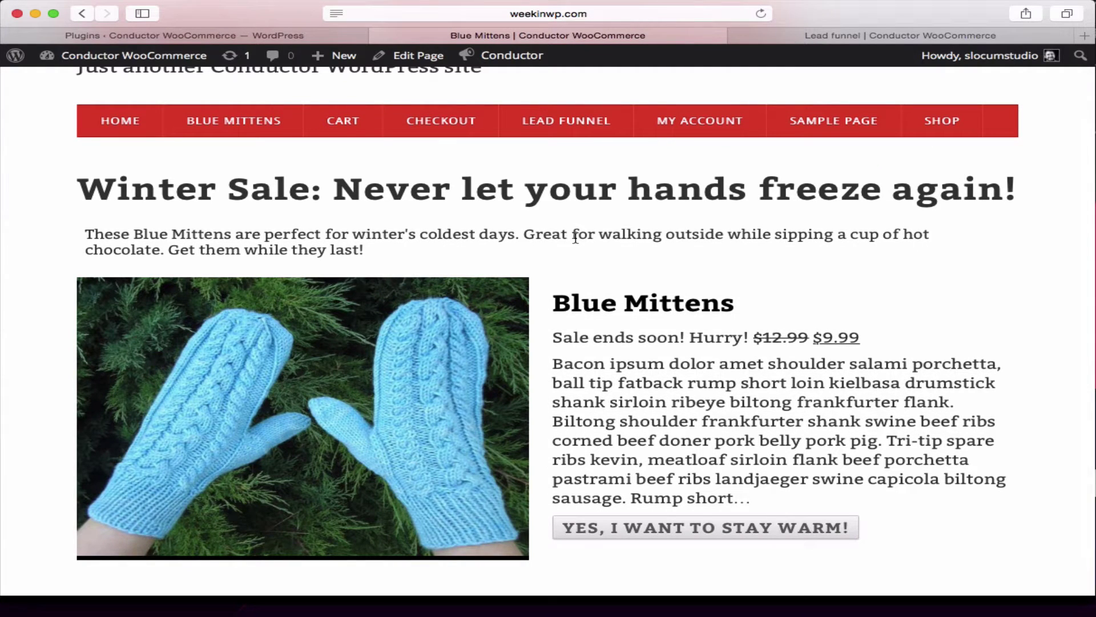
{"action": "scroll", "coordinate": [576, 237], "scroll_direction": "down", "scroll_amount": 1}
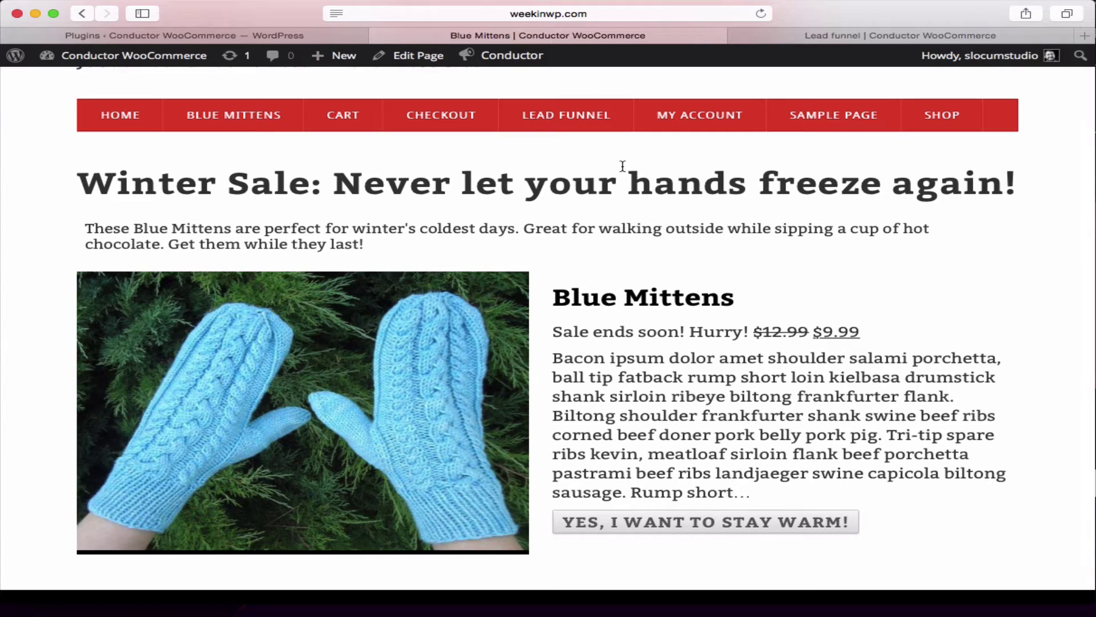
{"action": "scroll", "coordinate": [668, 331], "scroll_direction": "down", "scroll_amount": 1}
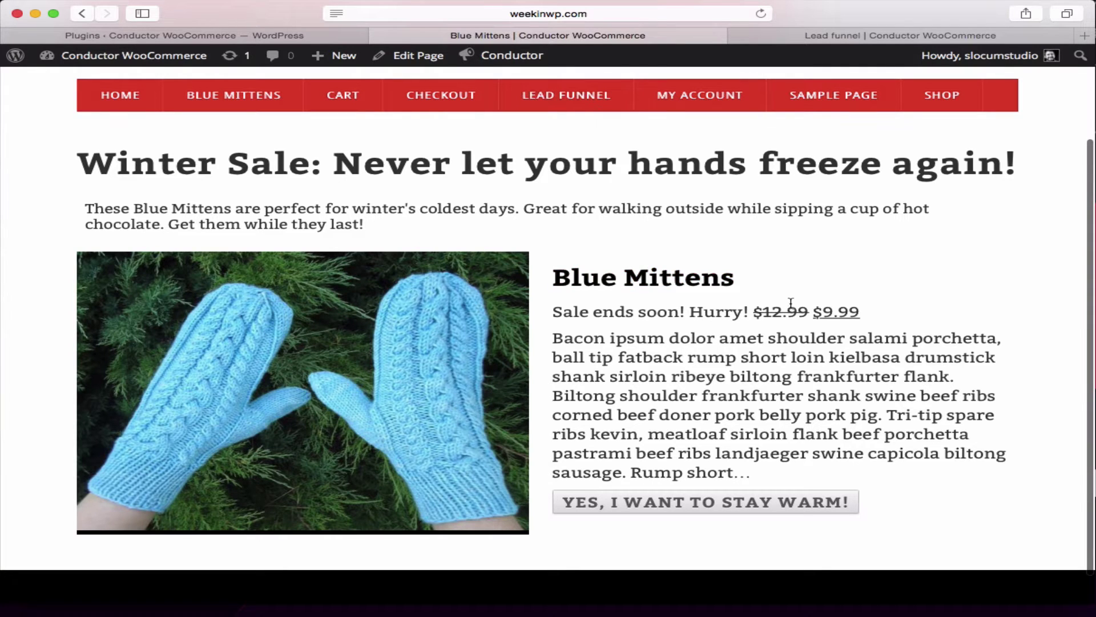
{"action": "scroll", "coordinate": [694, 311], "scroll_direction": "up", "scroll_amount": 3}
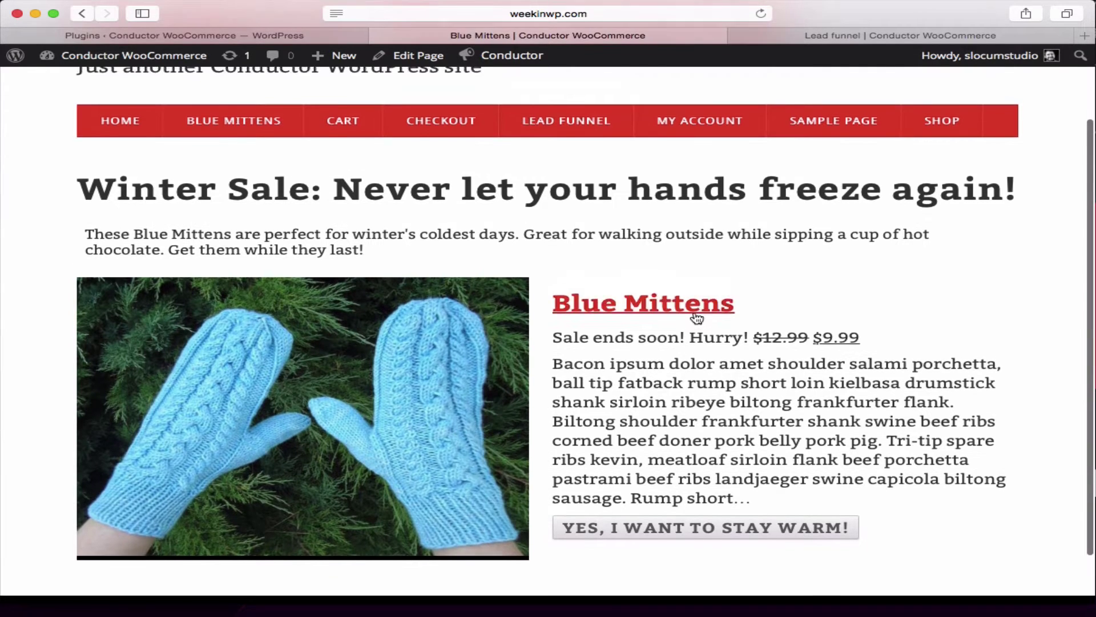
{"action": "scroll", "coordinate": [697, 320], "scroll_direction": "down", "scroll_amount": 2}
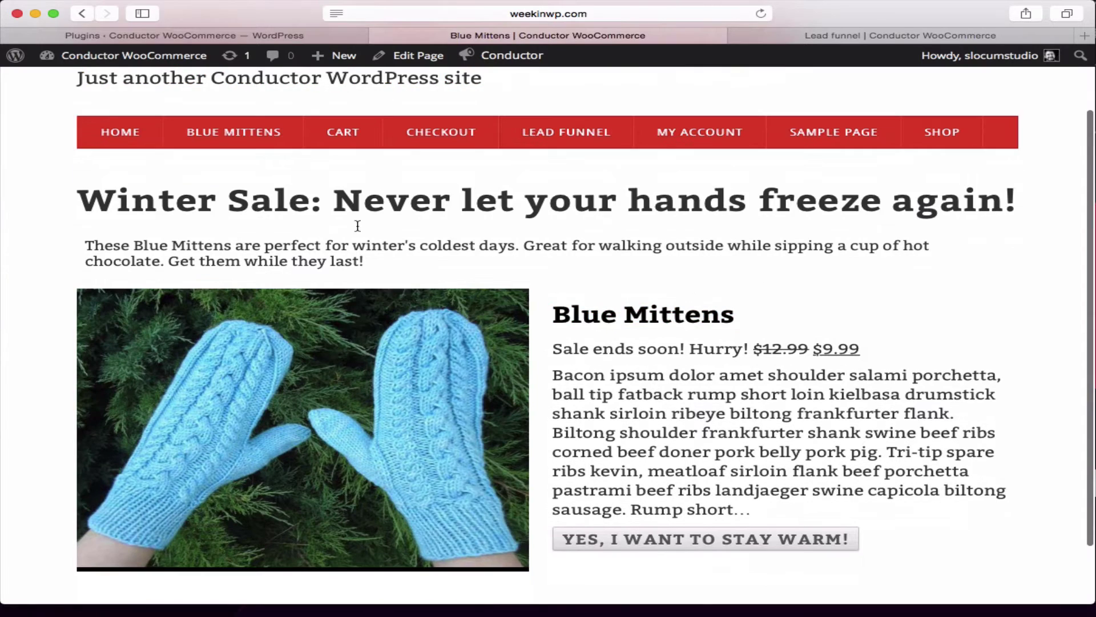
{"action": "scroll", "coordinate": [761, 328], "scroll_direction": "down", "scroll_amount": 2}
{"action": "scroll", "coordinate": [567, 255], "scroll_direction": "up", "scroll_amount": 5}
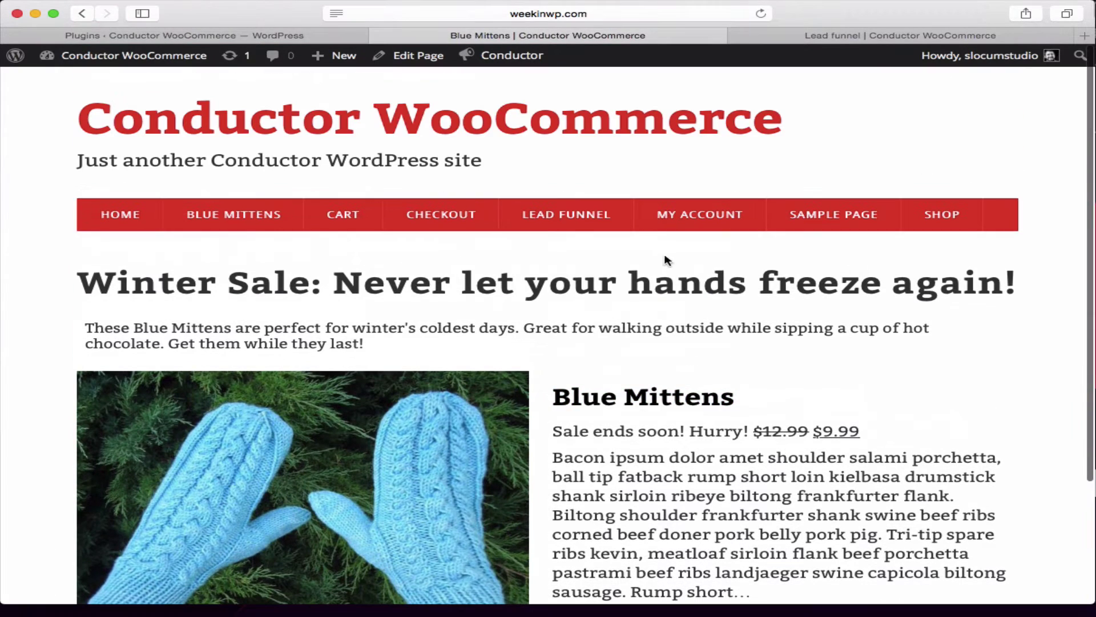
{"action": "scroll", "coordinate": [965, 222], "scroll_direction": "down", "scroll_amount": 1}
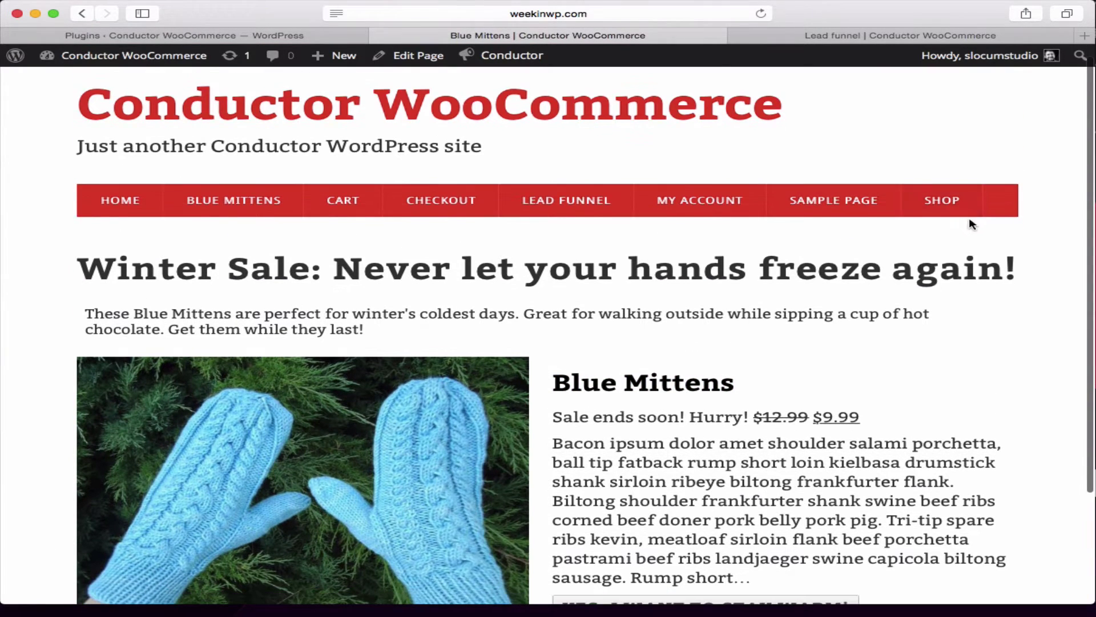
{"action": "scroll", "coordinate": [693, 220], "scroll_direction": "down", "scroll_amount": 2}
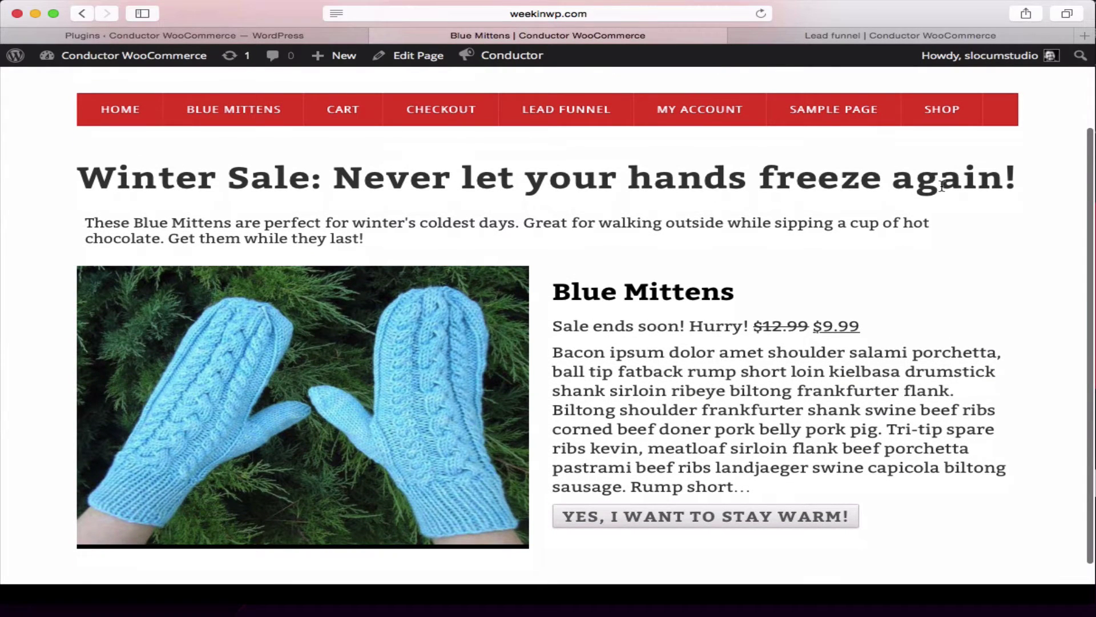
{"action": "scroll", "coordinate": [751, 268], "scroll_direction": "down", "scroll_amount": 1}
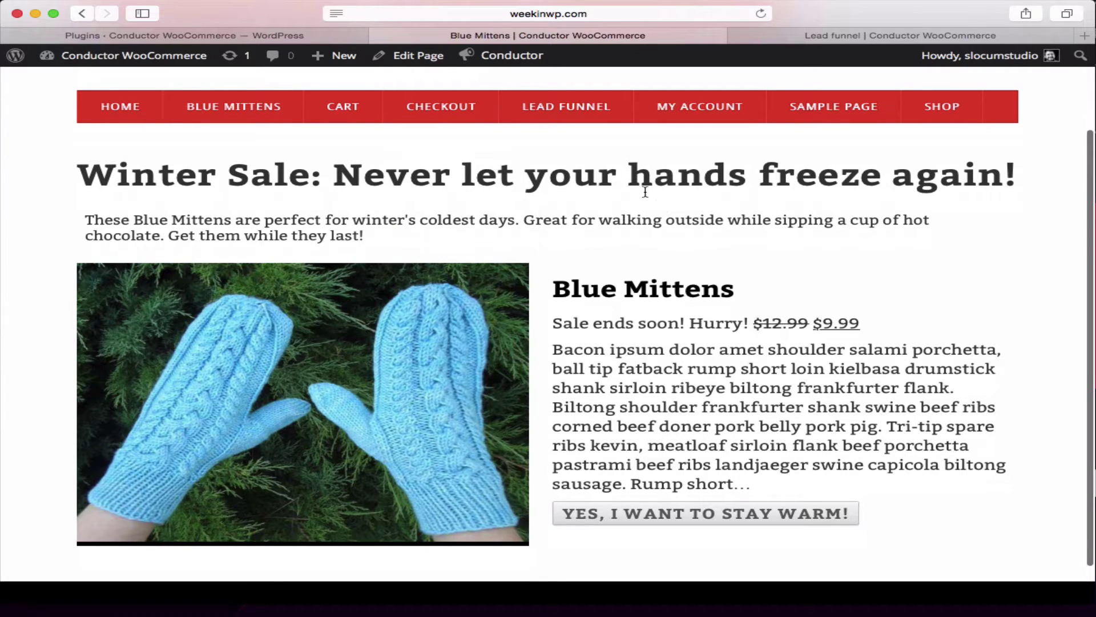
{"action": "mouse_move", "coordinate": [541, 56]}
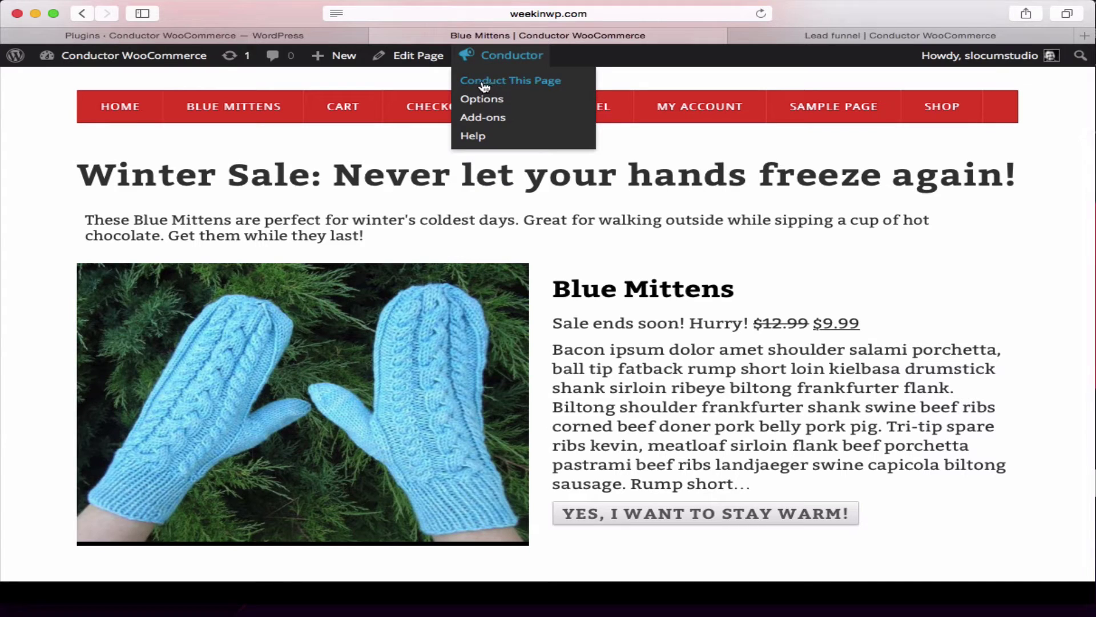
Step: Bring up the Conductor layout choices for the Blue Mittens page in the Customizer
{"action": "left_click", "coordinate": [494, 85]}
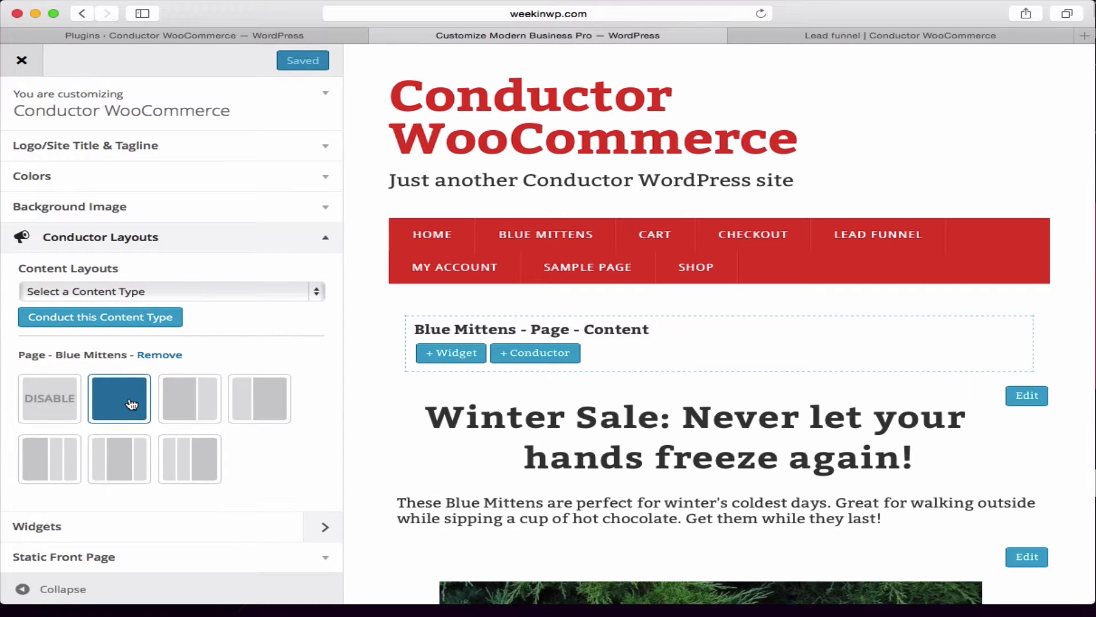
{"action": "scroll", "coordinate": [571, 422], "scroll_direction": "down", "scroll_amount": 5}
{"action": "scroll", "coordinate": [594, 421], "scroll_direction": "down", "scroll_amount": 5}
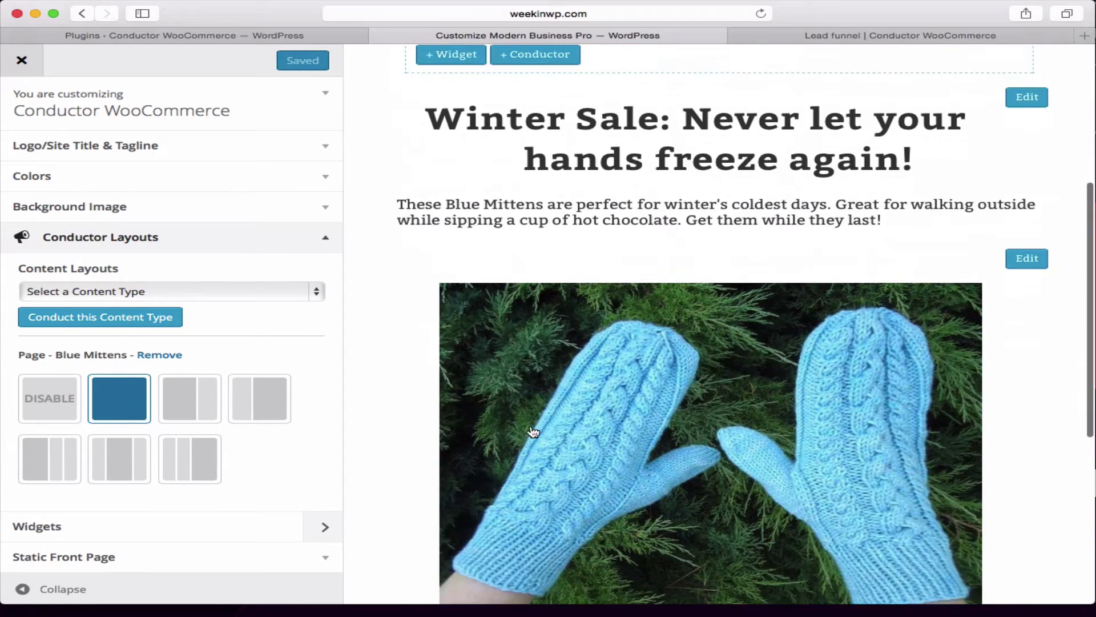
{"action": "scroll", "coordinate": [514, 446], "scroll_direction": "up", "scroll_amount": 5}
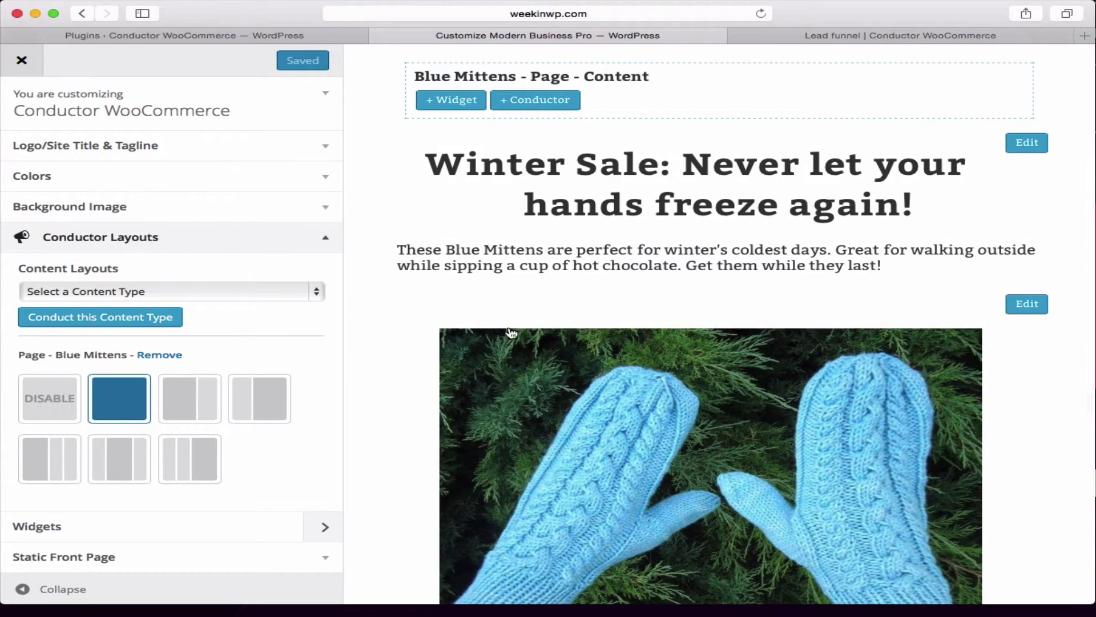
{"action": "scroll", "coordinate": [627, 434], "scroll_direction": "down", "scroll_amount": 7}
{"action": "scroll", "coordinate": [627, 434], "scroll_direction": "up", "scroll_amount": 4}
{"action": "scroll", "coordinate": [626, 434], "scroll_direction": "up", "scroll_amount": 2}
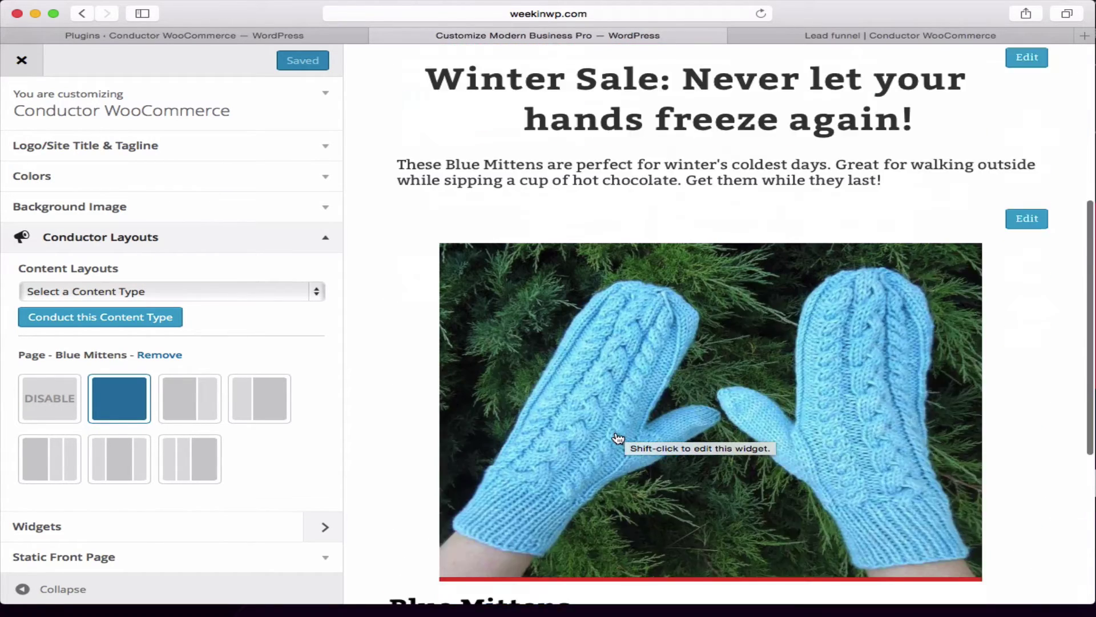
{"action": "scroll", "coordinate": [627, 434], "scroll_direction": "down", "scroll_amount": 2}
Step: Briefly disable the Conductor layout, then restore the full-width layout
{"action": "left_click", "coordinate": [54, 400]}
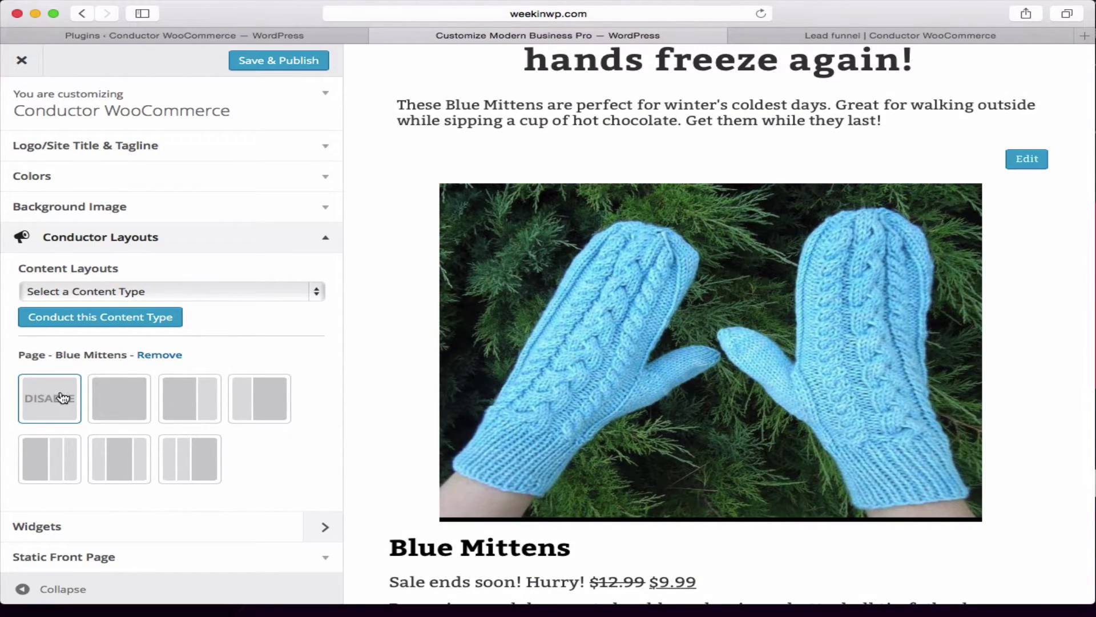
{"action": "scroll", "coordinate": [451, 337], "scroll_direction": "up", "scroll_amount": 6}
{"action": "scroll", "coordinate": [503, 342], "scroll_direction": "down", "scroll_amount": 1}
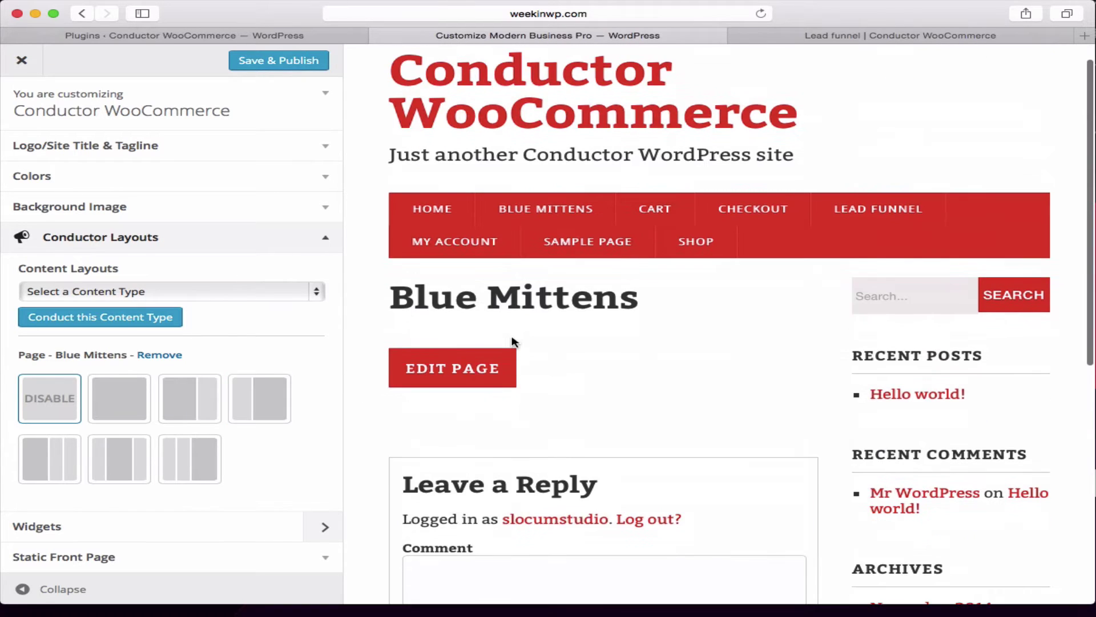
{"action": "scroll", "coordinate": [519, 345], "scroll_direction": "up", "scroll_amount": 1}
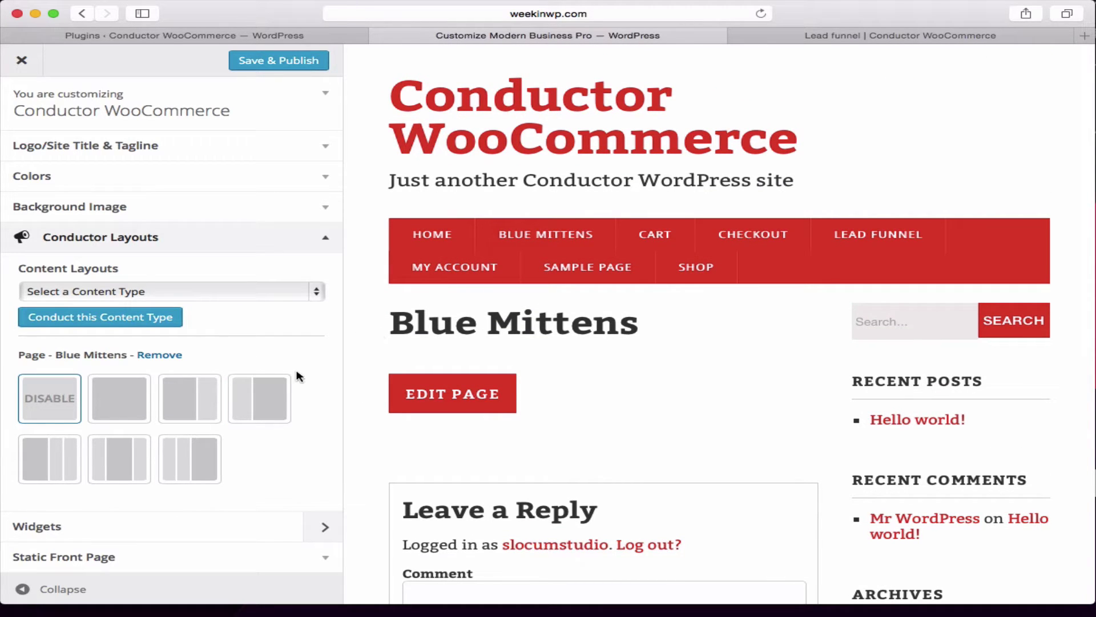
{"action": "left_click", "coordinate": [146, 398]}
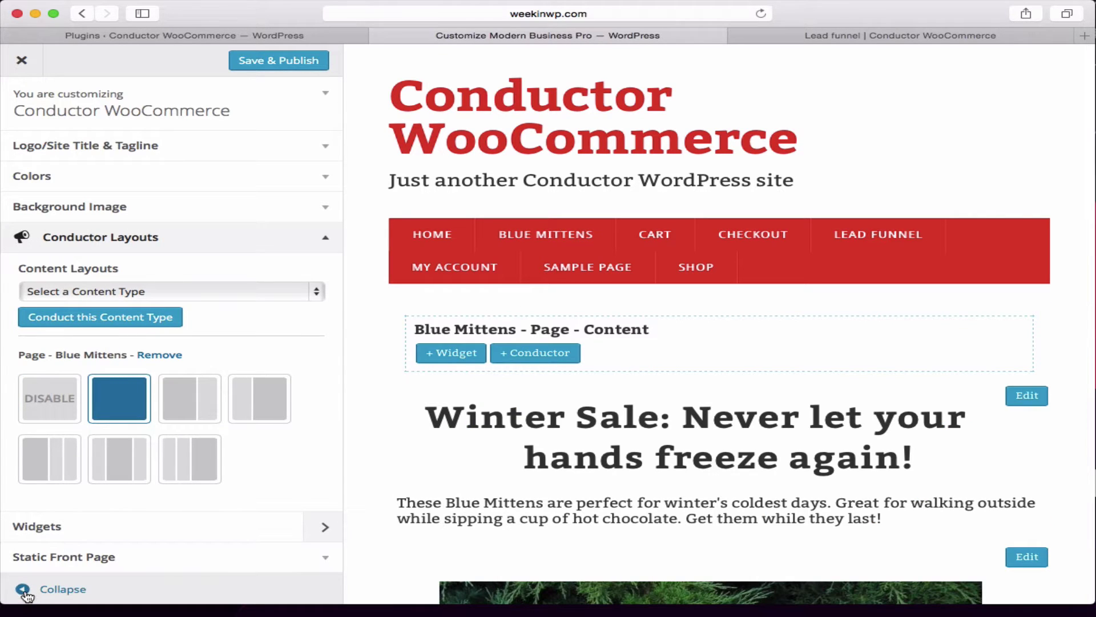
Step: Inspect the hero widget's Title and Left text fields, then collapse the Customizer to a full preview
{"action": "left_click", "coordinate": [23, 591]}
{"action": "scroll", "coordinate": [748, 426], "scroll_direction": "down", "scroll_amount": 5}
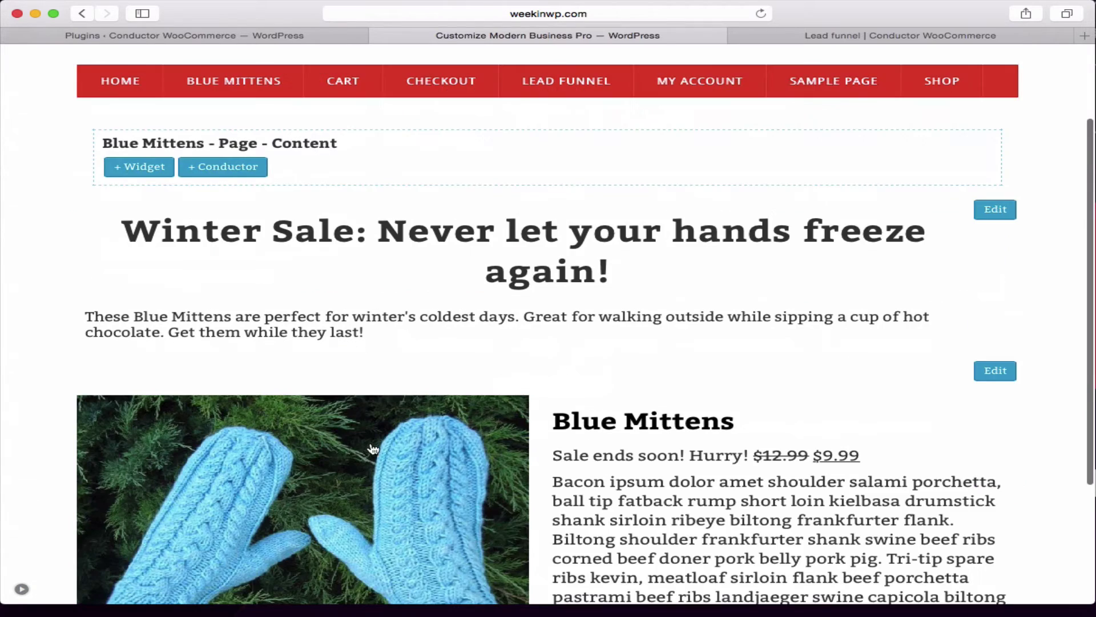
{"action": "scroll", "coordinate": [748, 425], "scroll_direction": "up", "scroll_amount": 1}
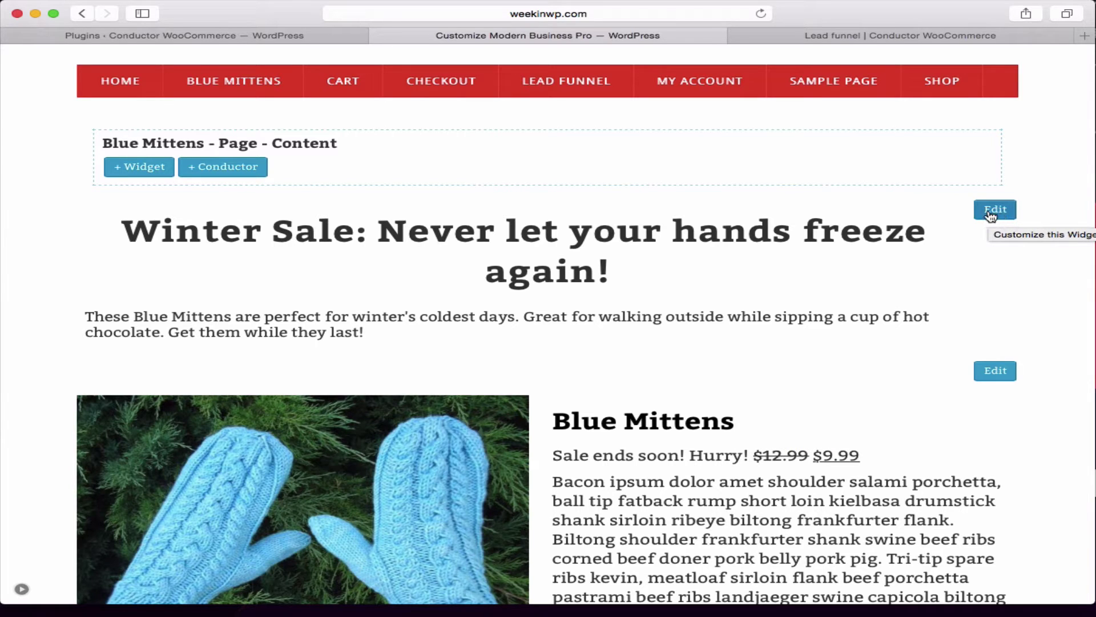
{"action": "left_click", "coordinate": [1008, 218]}
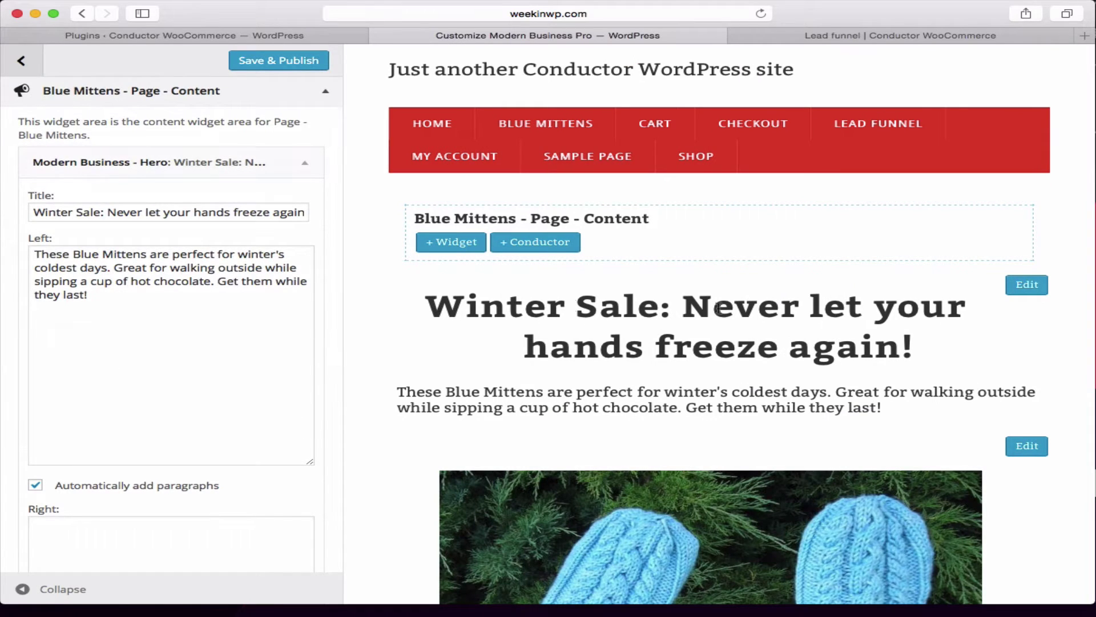
{"action": "left_click", "coordinate": [212, 214]}
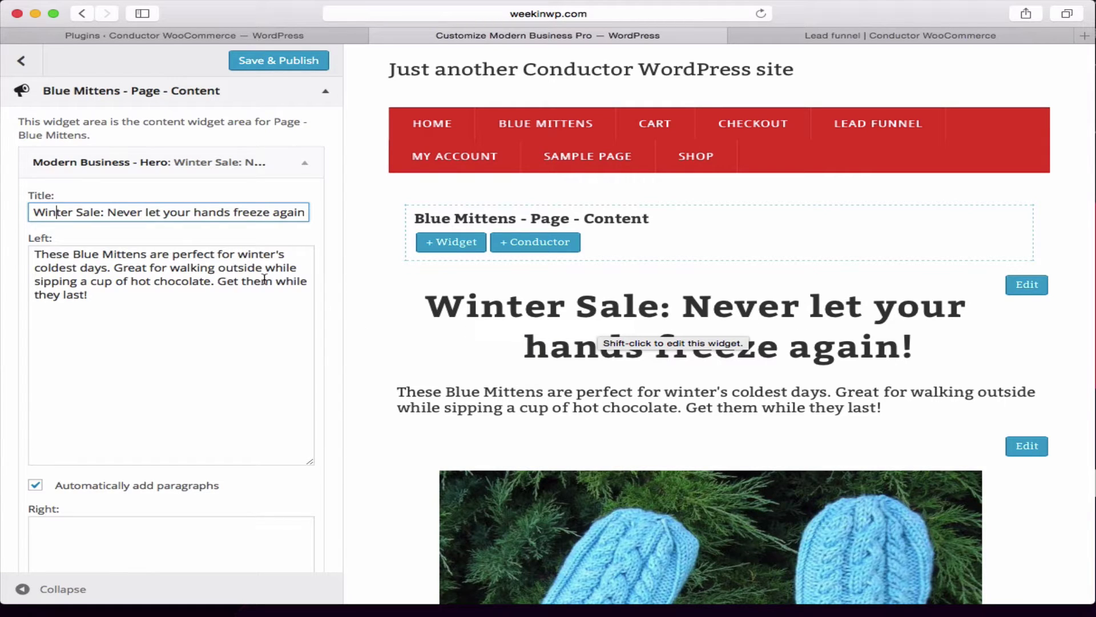
{"action": "triple_click", "coordinate": [86, 213]}
{"action": "left_click_drag", "start_coordinate": [122, 298], "coordinate": [65, 261]}
{"action": "left_click", "coordinate": [171, 330]}
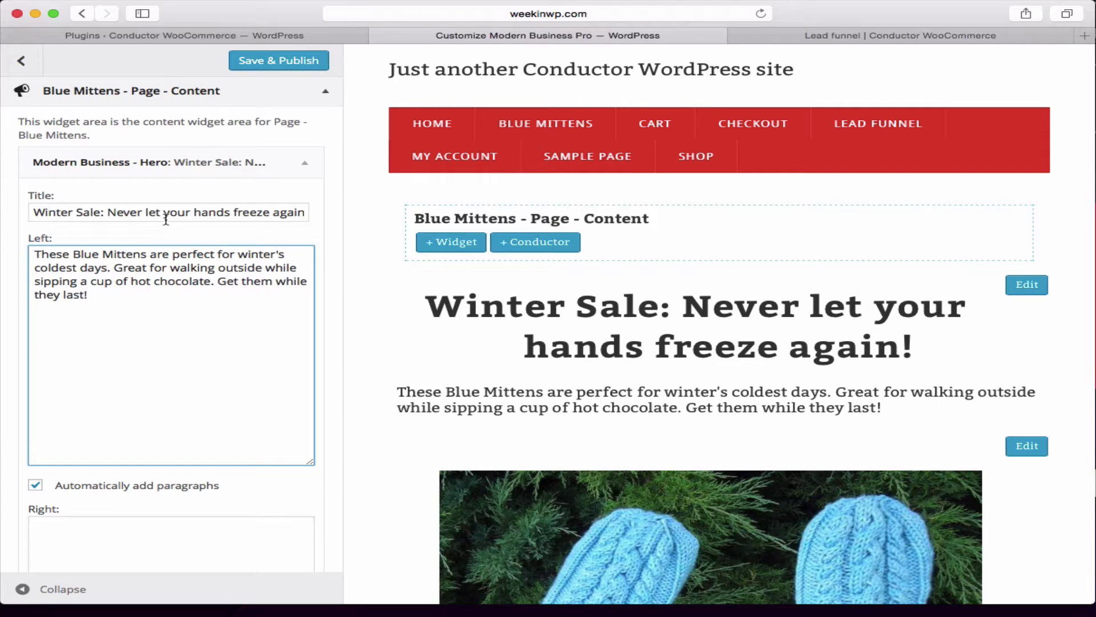
{"action": "left_click", "coordinate": [23, 589]}
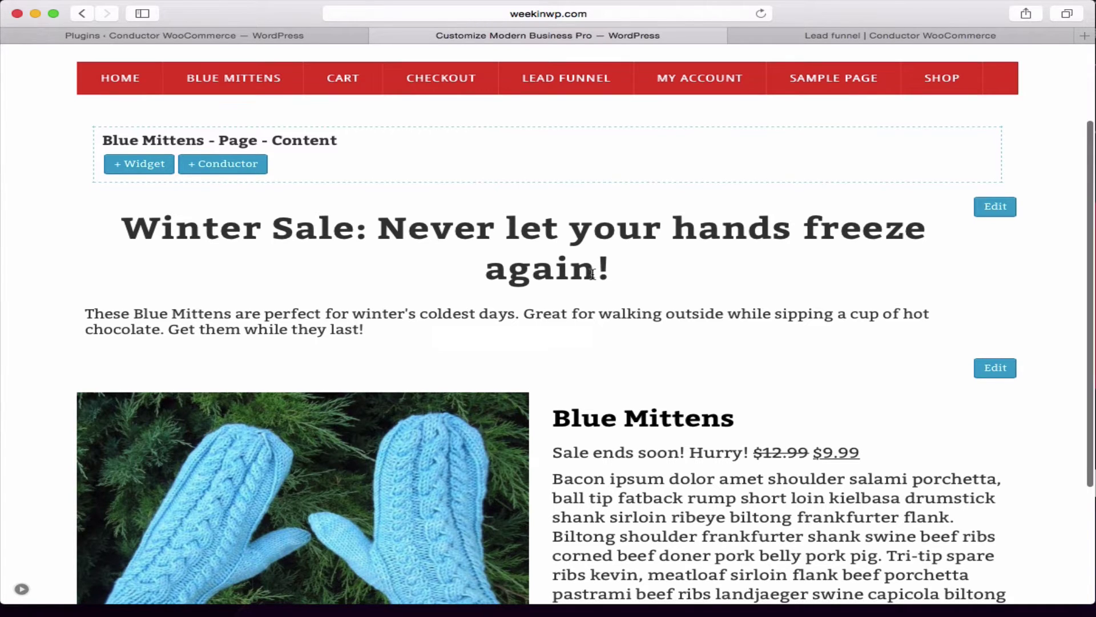
Step: Open the settings of the Conductor widget listing the Blue Mittens product
{"action": "scroll", "coordinate": [571, 268], "scroll_direction": "down", "scroll_amount": 3}
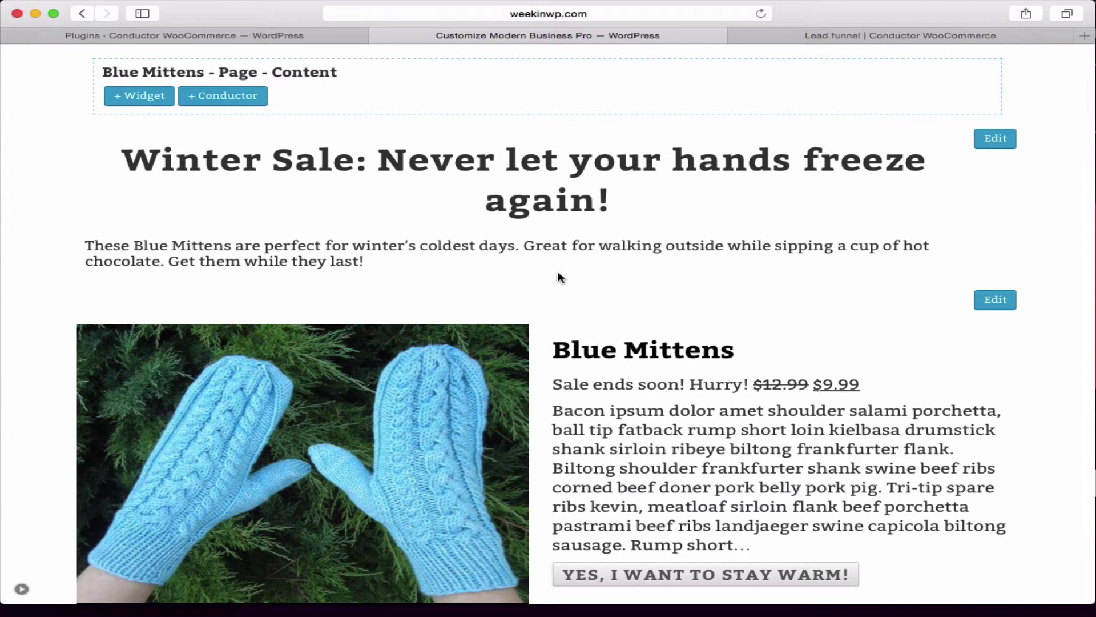
{"action": "left_click", "coordinate": [1006, 301]}
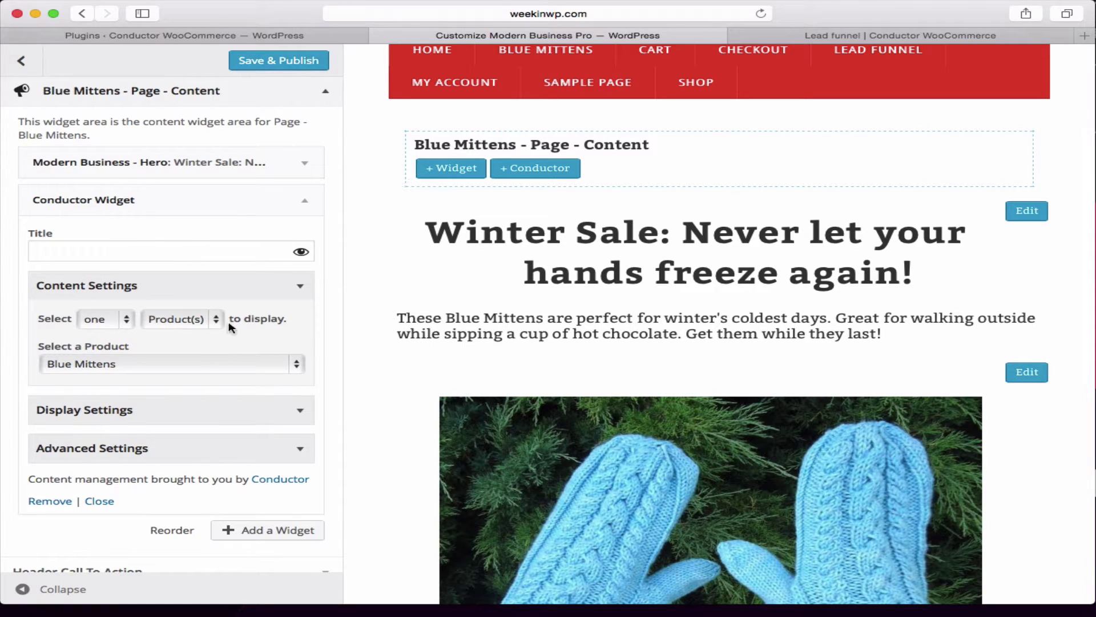
Step: Keep the widget at one product, Blue Mittens, and expand Display Settings showing Large size
{"action": "scroll", "coordinate": [240, 379], "scroll_direction": "down", "scroll_amount": 1}
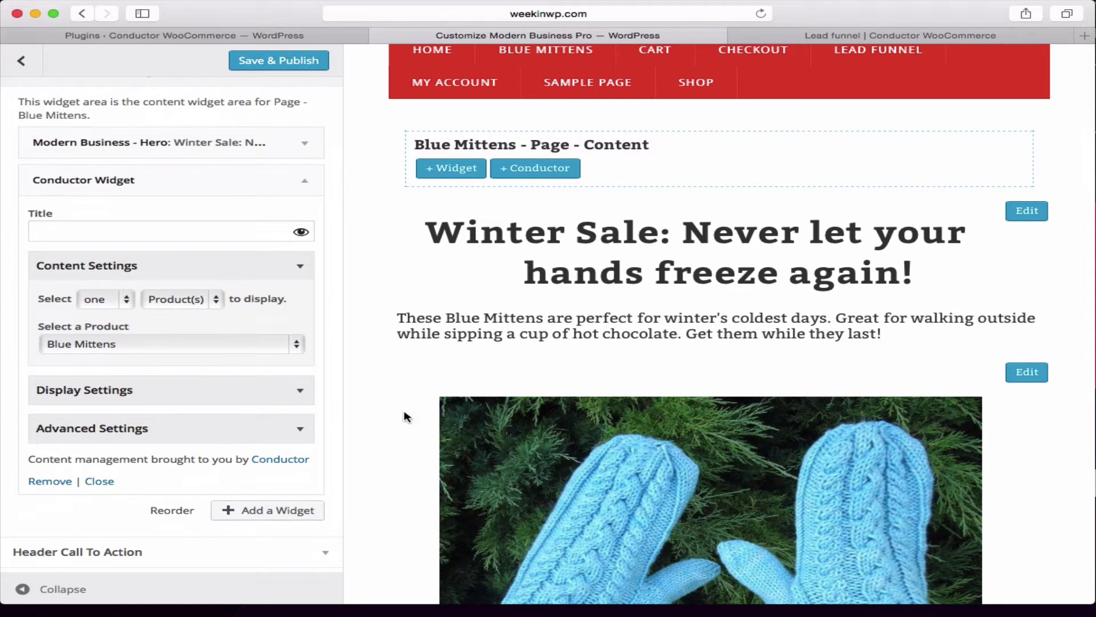
{"action": "scroll", "coordinate": [406, 417], "scroll_direction": "down", "scroll_amount": 8}
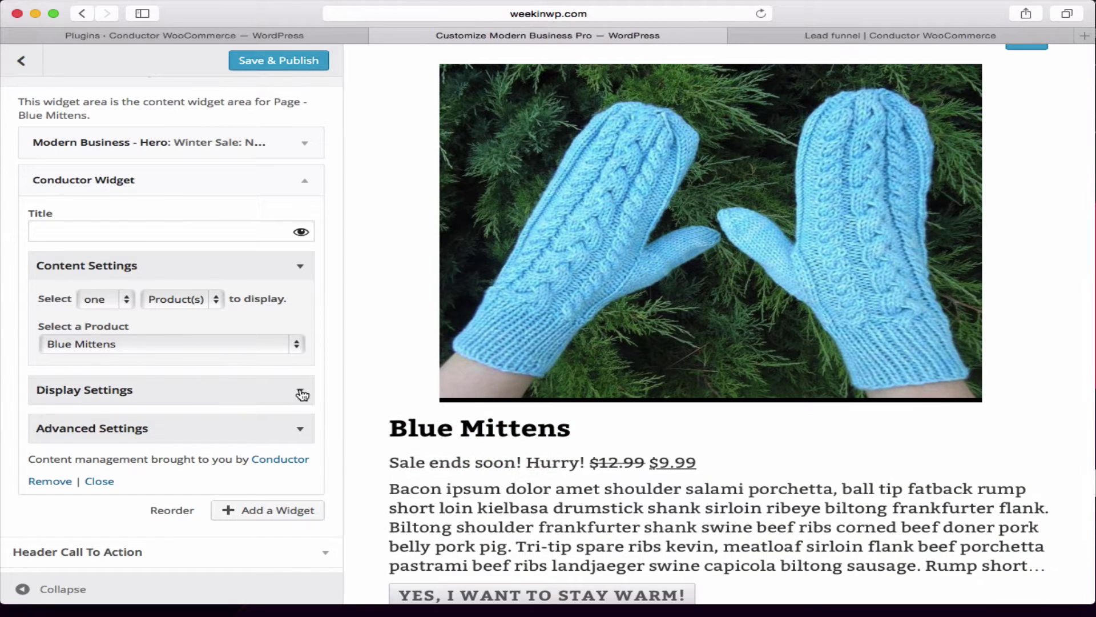
{"action": "left_click", "coordinate": [114, 303]}
{"action": "left_click", "coordinate": [166, 303]}
{"action": "left_click", "coordinate": [176, 343]}
{"action": "left_click", "coordinate": [187, 346]}
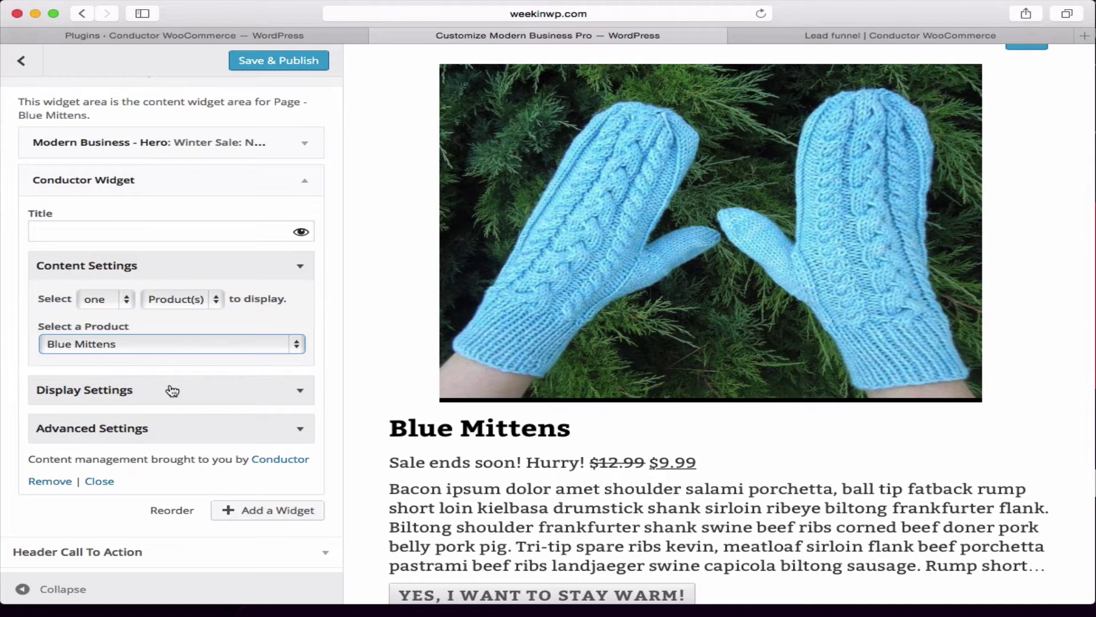
{"action": "left_click", "coordinate": [290, 393]}
Step: Try a 'Woo' custom field, dismiss it, and move 'Sale ends soon! Hurry!' above Title
{"action": "scroll", "coordinate": [237, 362], "scroll_direction": "down", "scroll_amount": 4}
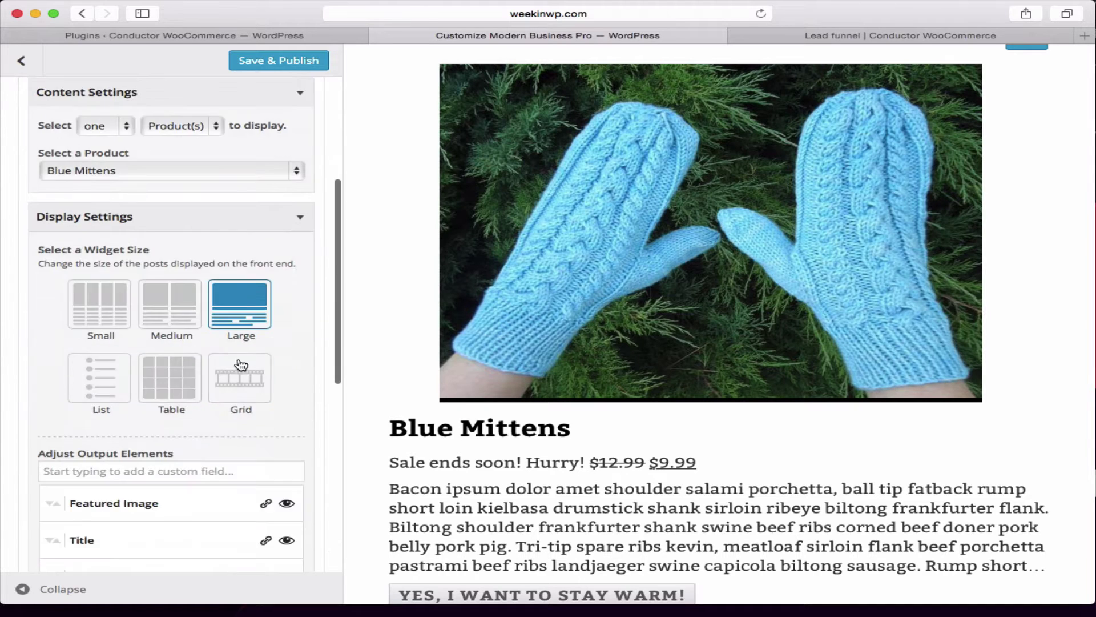
{"action": "scroll", "coordinate": [282, 247], "scroll_direction": "down", "scroll_amount": 3}
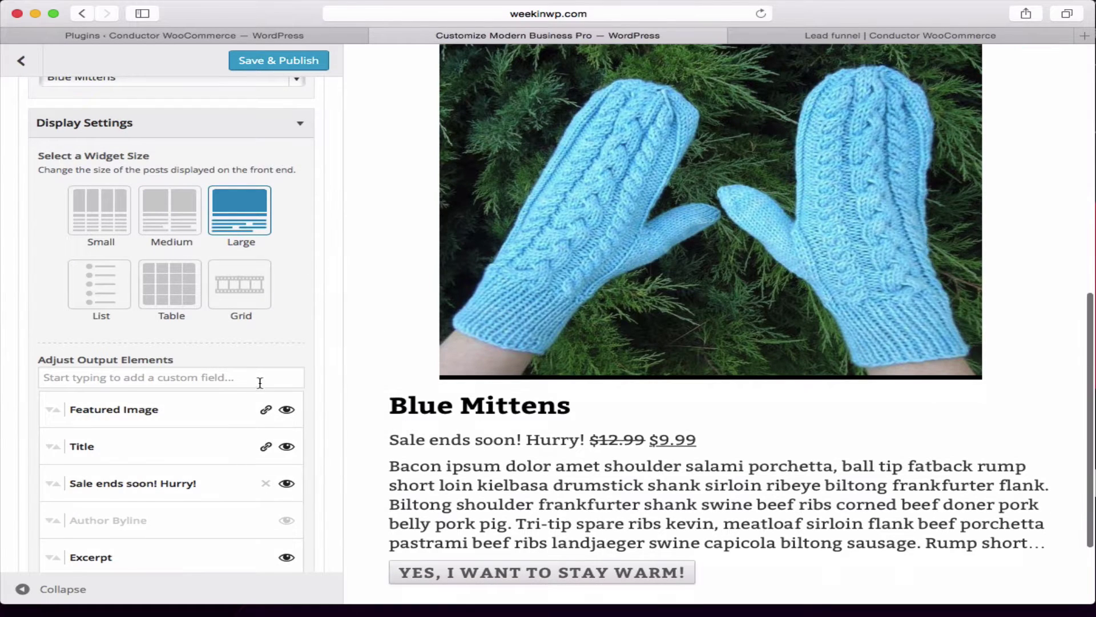
{"action": "scroll", "coordinate": [274, 417], "scroll_direction": "down", "scroll_amount": 2}
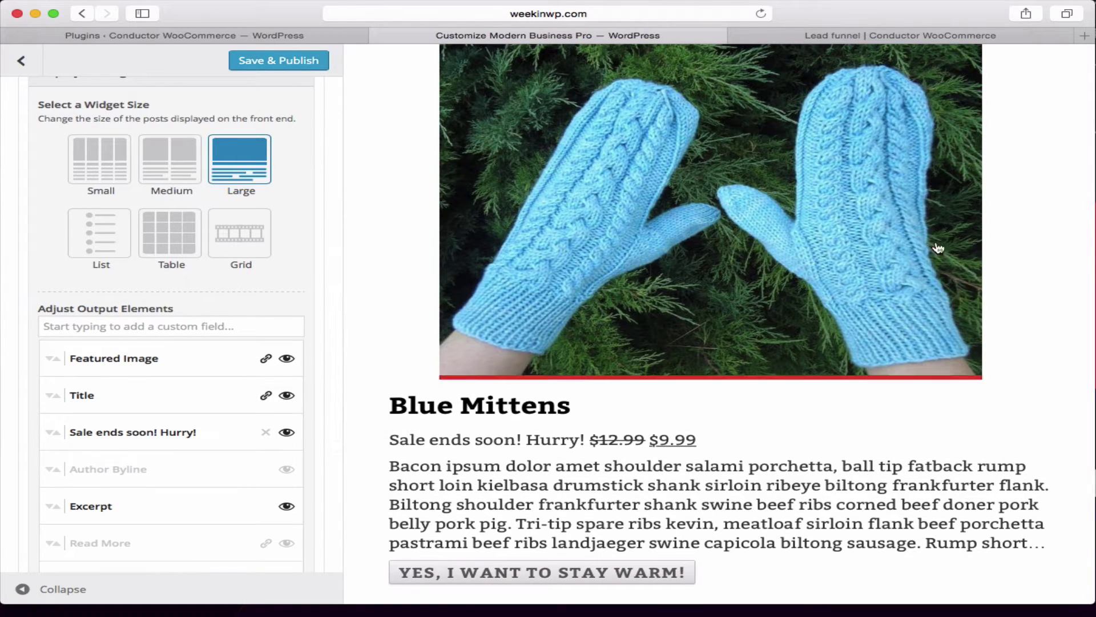
{"action": "scroll", "coordinate": [403, 403], "scroll_direction": "down", "scroll_amount": 3}
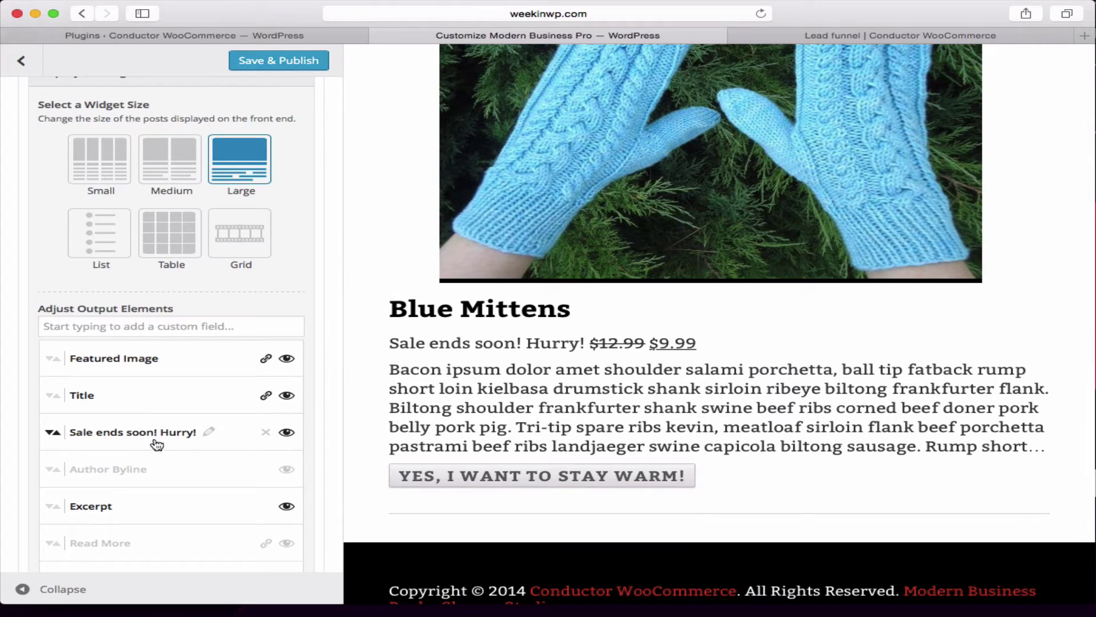
{"action": "left_click", "coordinate": [102, 329]}
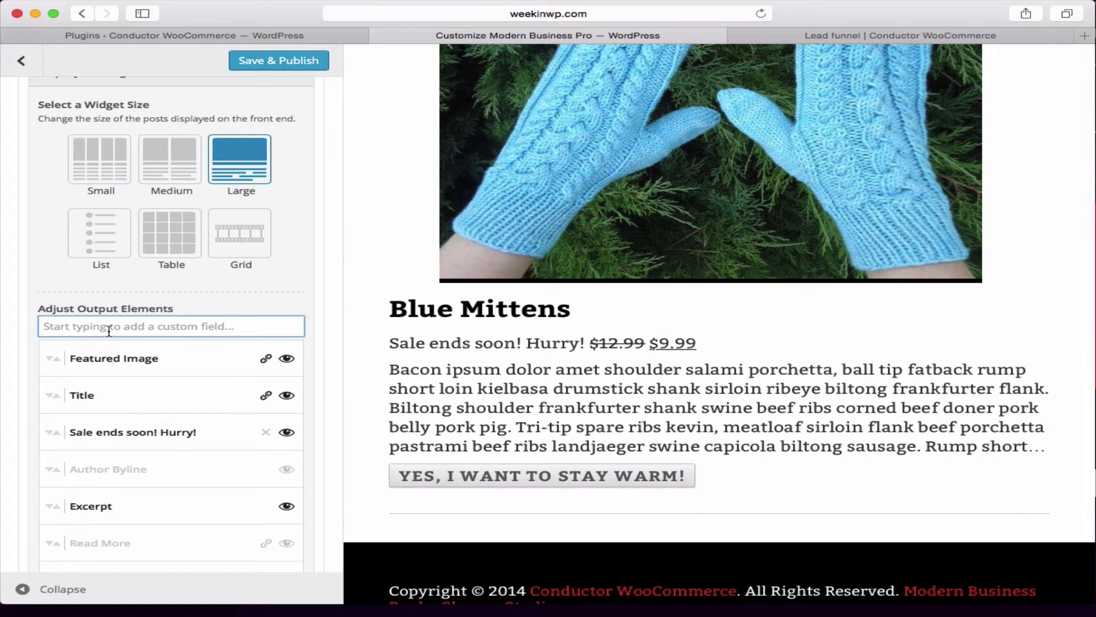
{"action": "type", "text": "Woo"}
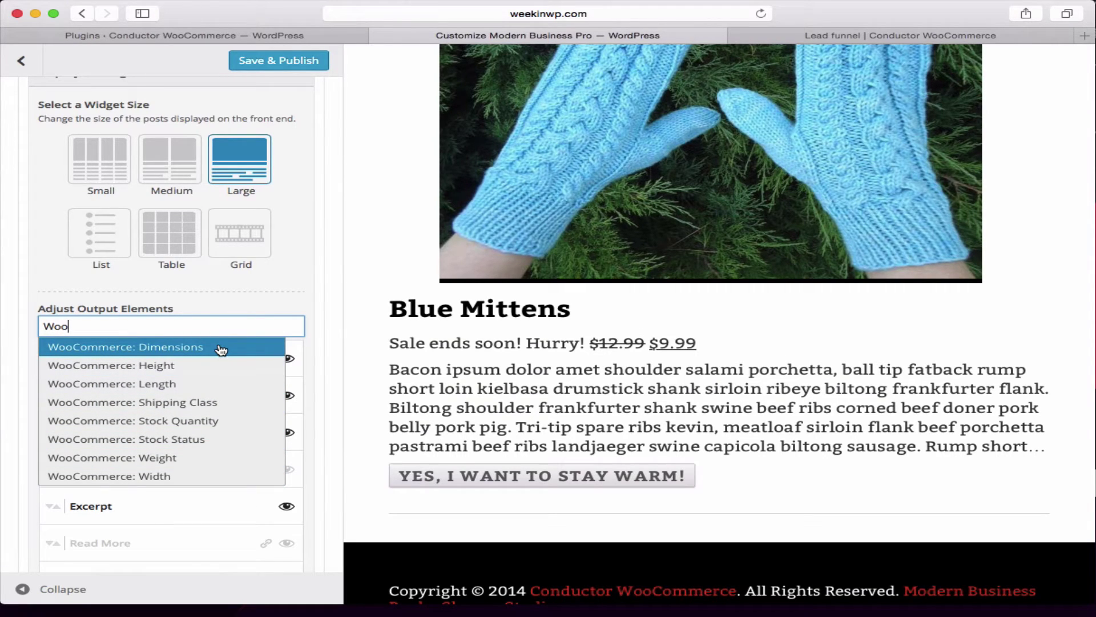
{"action": "left_click", "coordinate": [486, 366]}
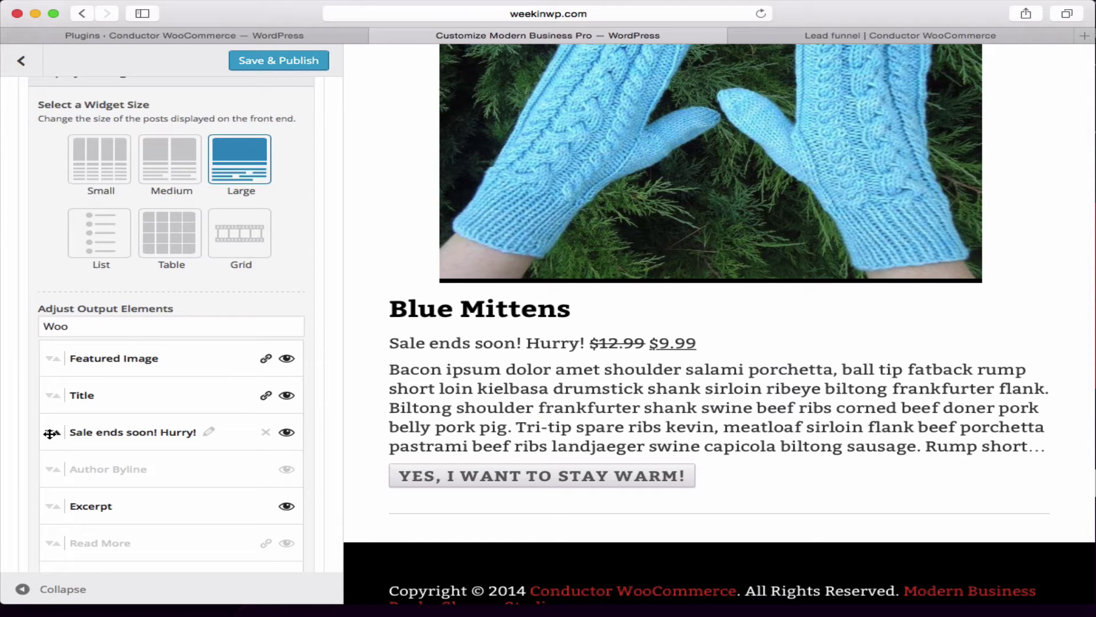
{"action": "left_click_drag", "start_coordinate": [51, 434], "coordinate": [54, 394]}
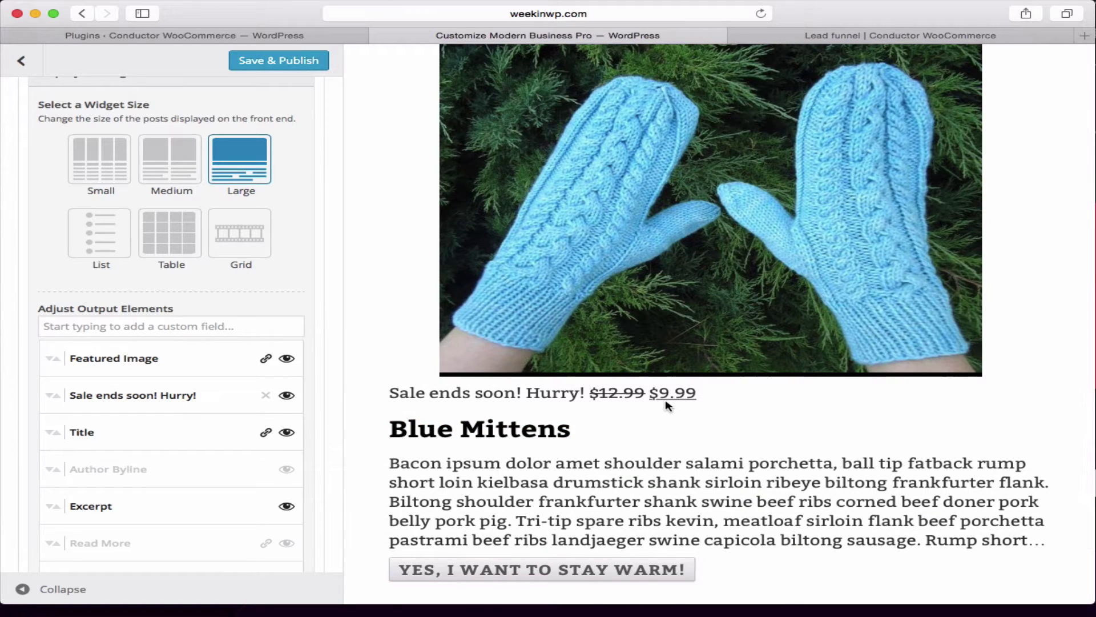
Step: Relabel the sale line 'Hurry! Sale ends soon!' and toggle its visibility off and back on
{"action": "scroll", "coordinate": [669, 405], "scroll_direction": "down", "scroll_amount": 3}
{"action": "left_click", "coordinate": [203, 396]}
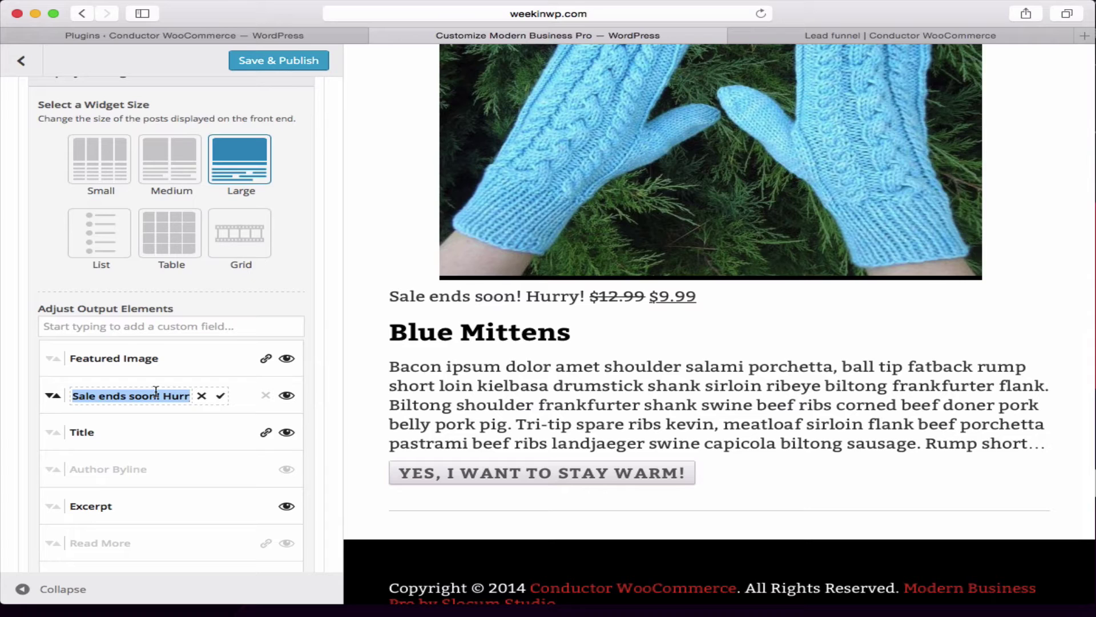
{"action": "type", "text": "Hurry!"}
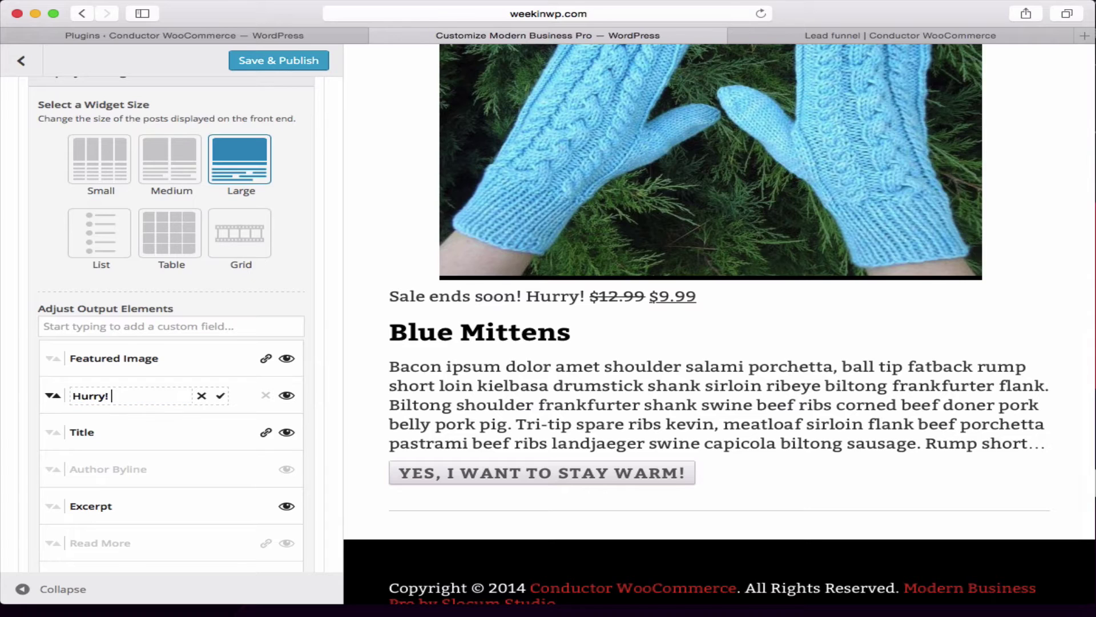
{"action": "type", "text": " Sale ends soon!"}
{"action": "left_click", "coordinate": [222, 395]}
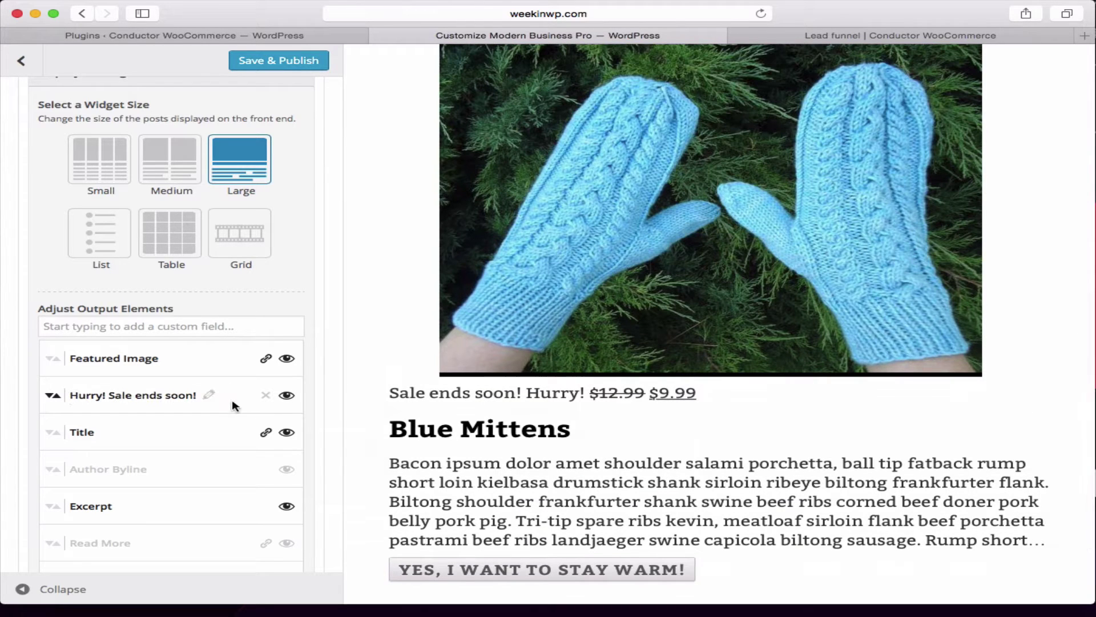
{"action": "left_click", "coordinate": [287, 395]}
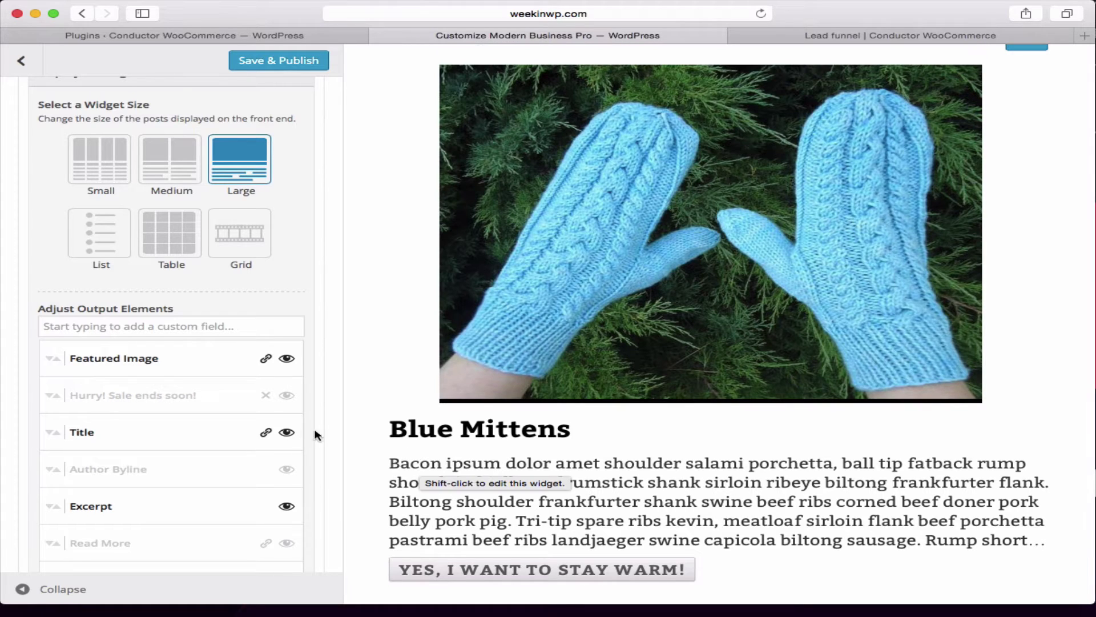
{"action": "left_click", "coordinate": [286, 395]}
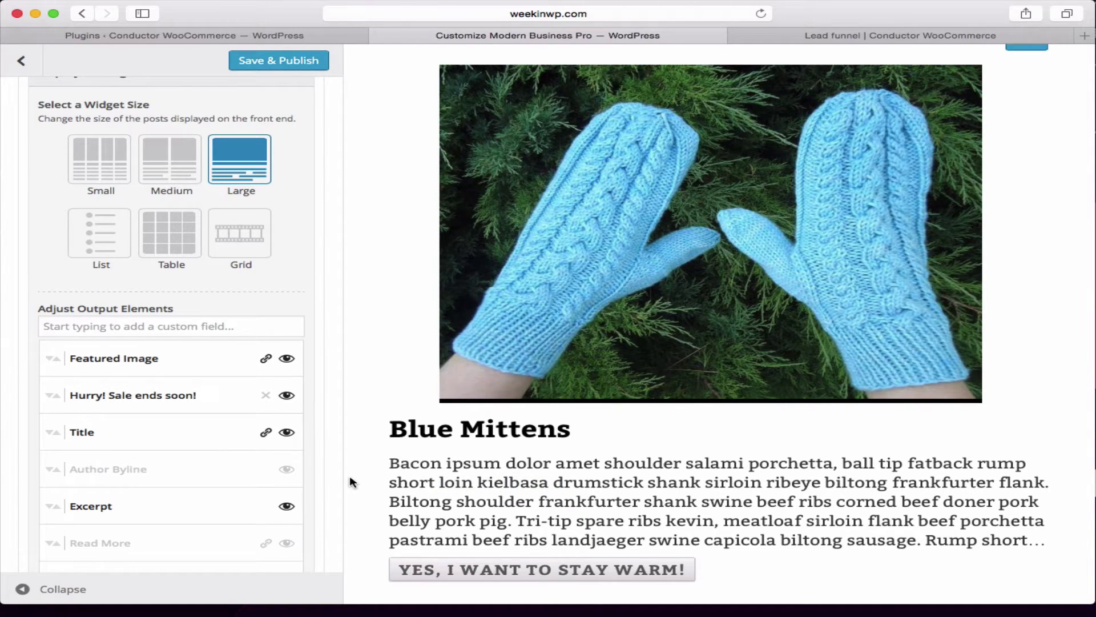
{"action": "scroll", "coordinate": [628, 491], "scroll_direction": "down", "scroll_amount": 3}
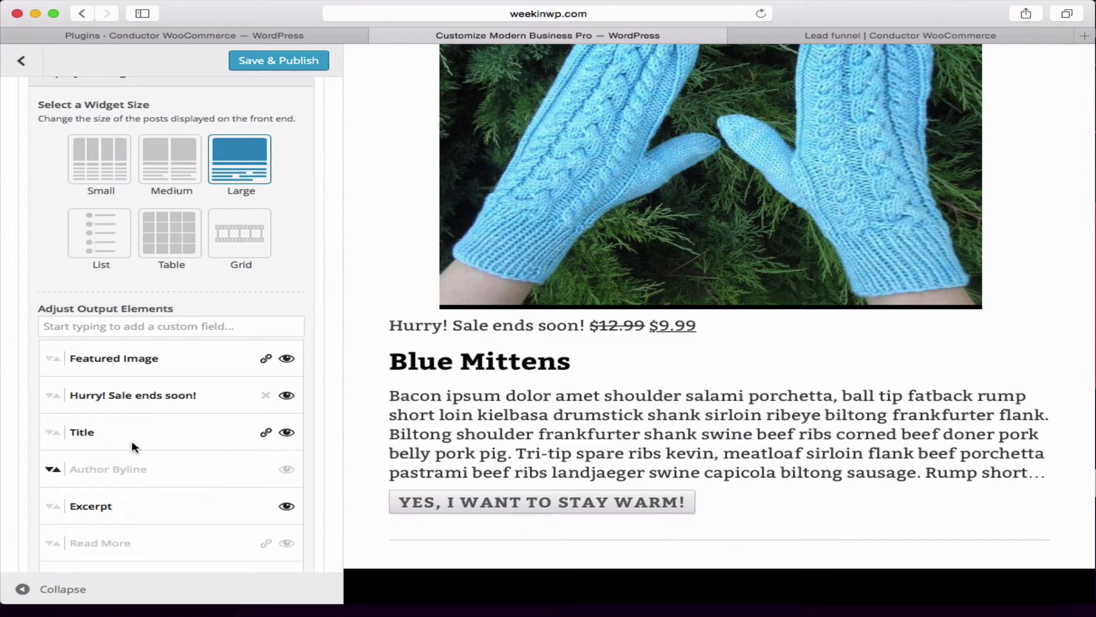
Step: Set the button row label to 'Buy it now!'
{"action": "scroll", "coordinate": [131, 404], "scroll_direction": "down", "scroll_amount": 2}
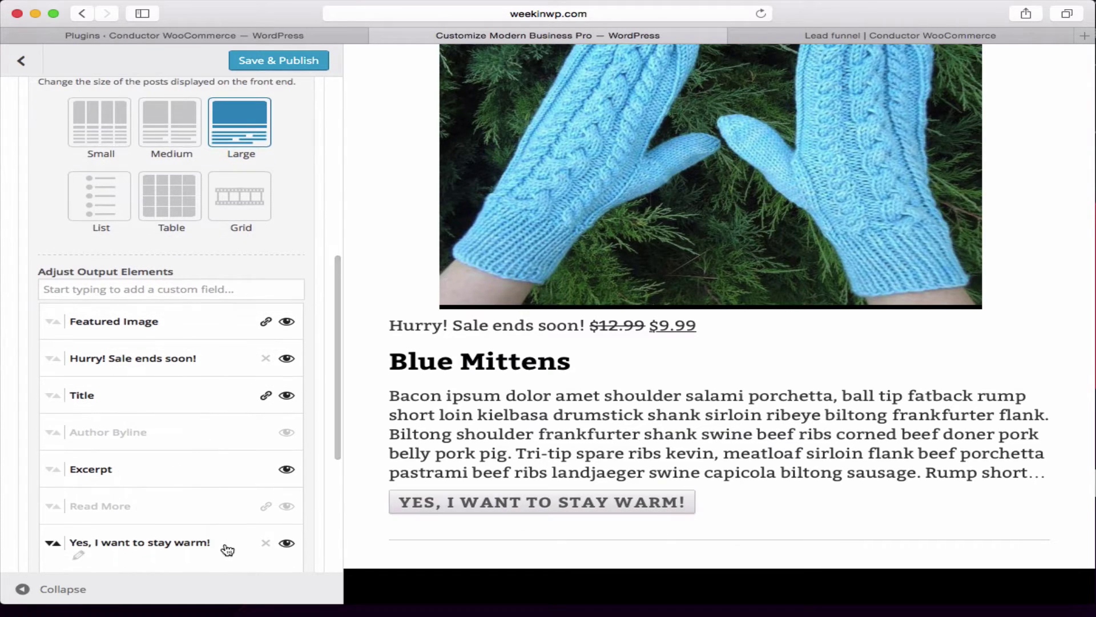
{"action": "left_click", "coordinate": [78, 554]}
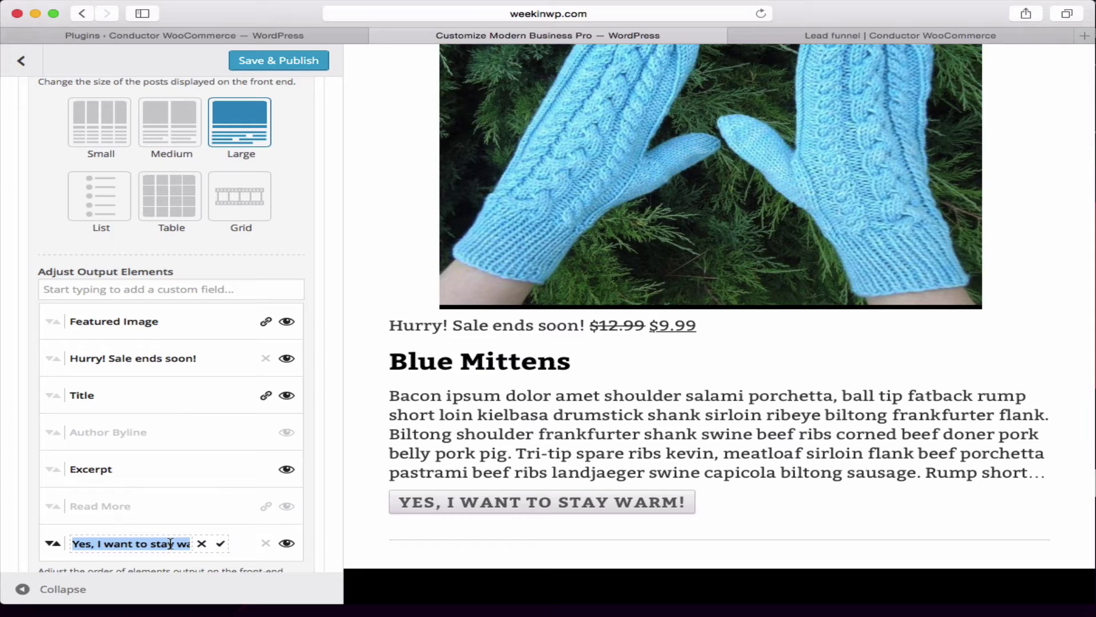
{"action": "type", "text": "Bu"}
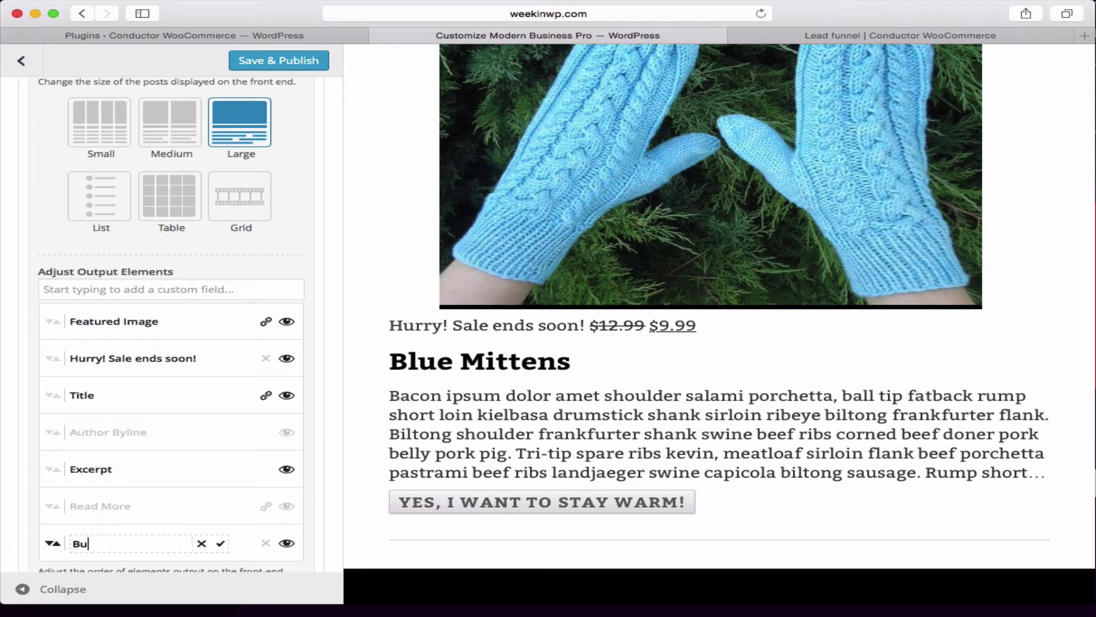
{"action": "type", "text": "y it now!"}
{"action": "left_click", "coordinate": [220, 543]}
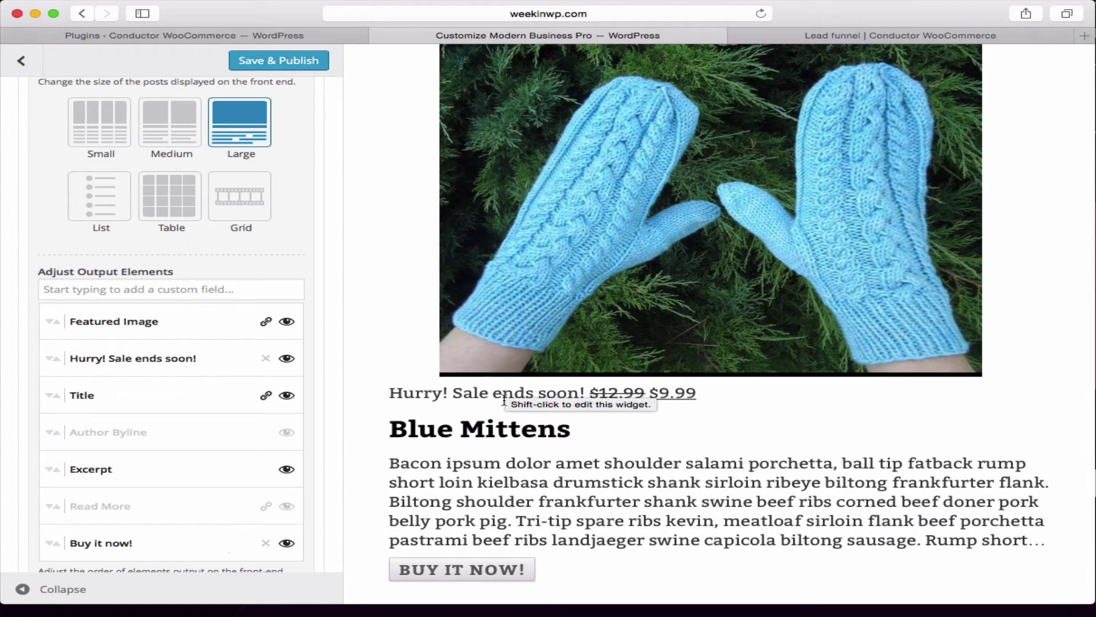
{"action": "scroll", "coordinate": [485, 399], "scroll_direction": "down", "scroll_amount": 1}
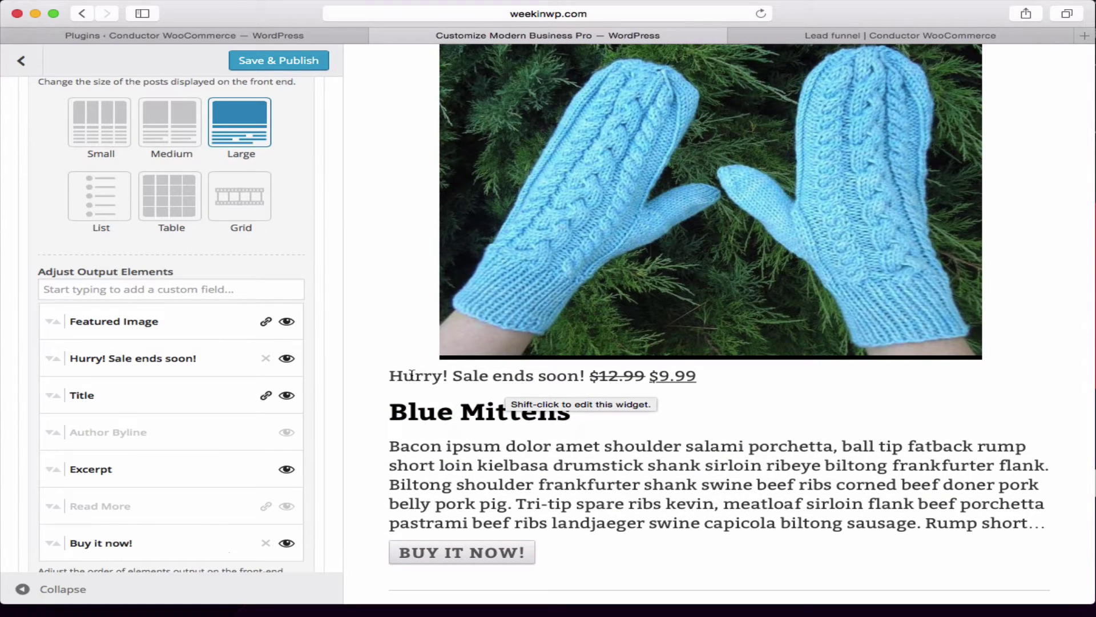
{"action": "scroll", "coordinate": [693, 399], "scroll_direction": "down", "scroll_amount": 1}
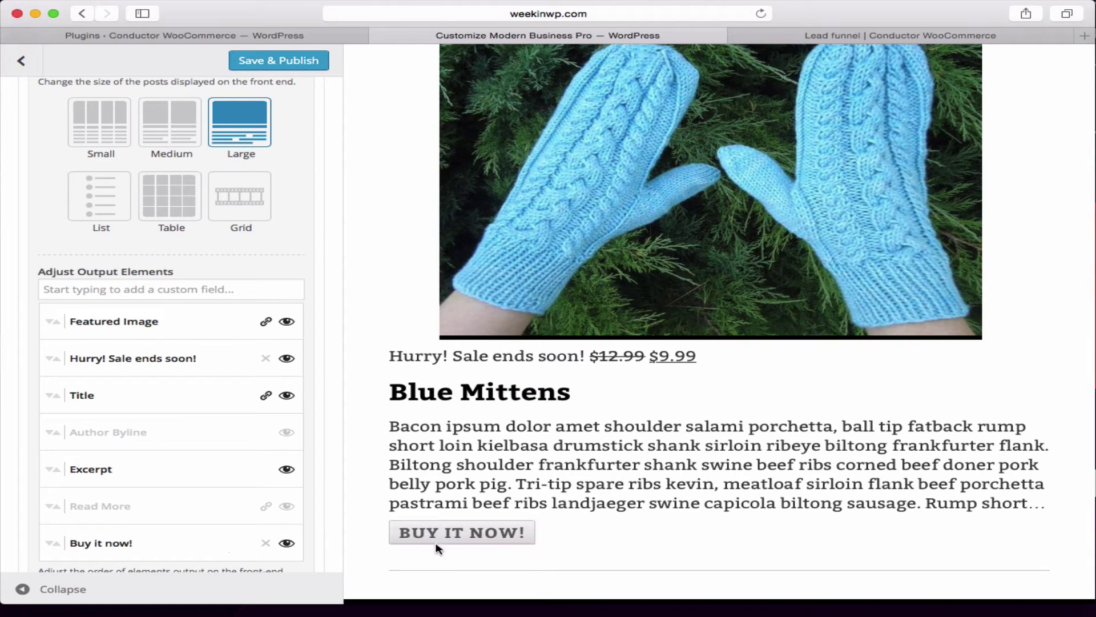
Step: Replace the button label with 'Yes, please keep my hands warm!' and collapse the Customizer
{"action": "left_click", "coordinate": [174, 547]}
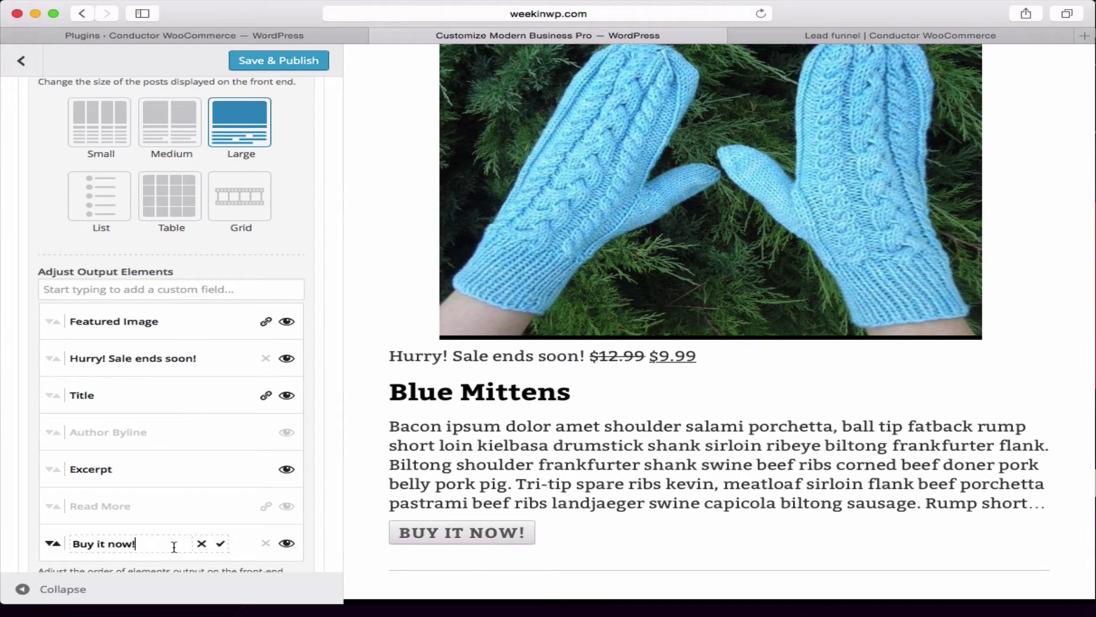
{"action": "triple_click", "coordinate": [127, 543]}
{"action": "type", "text": "Yes, please keep my hands warm"}
{"action": "left_click", "coordinate": [222, 544]}
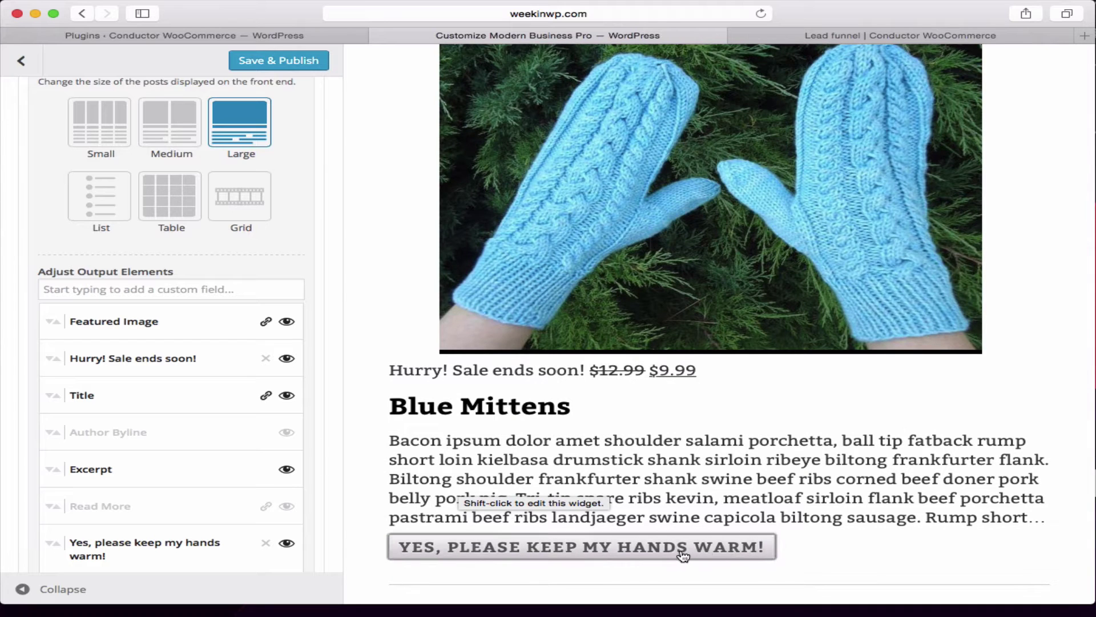
{"action": "left_click", "coordinate": [24, 590]}
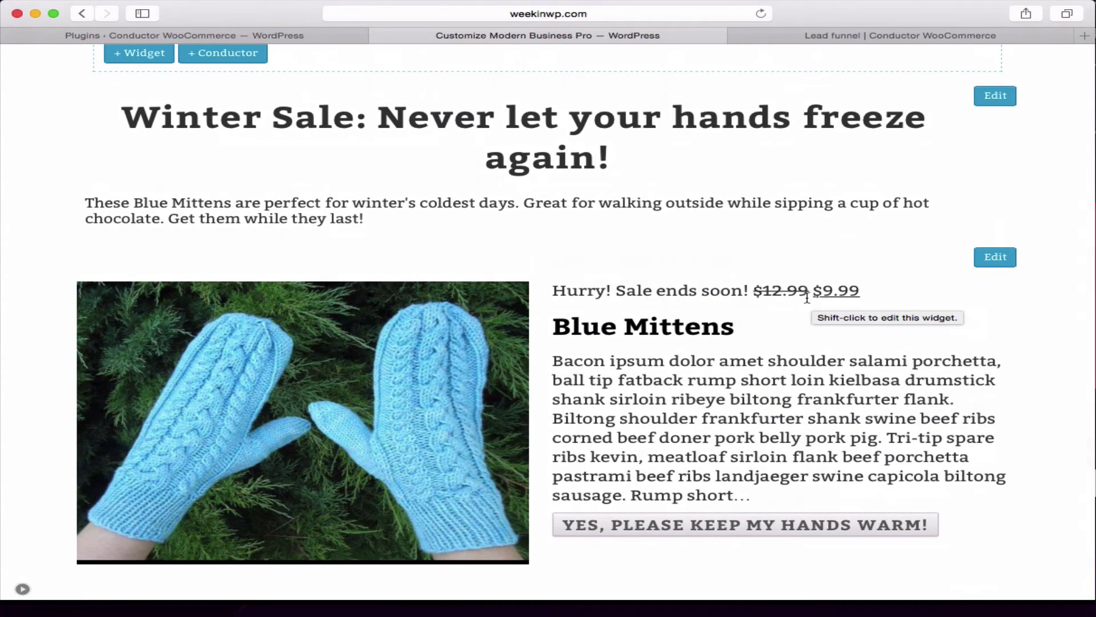
Step: Scroll through the preview, then switch to the 'Lead funnel | Conductor WooCommerce' tab
{"action": "scroll", "coordinate": [808, 298], "scroll_direction": "up", "scroll_amount": 1}
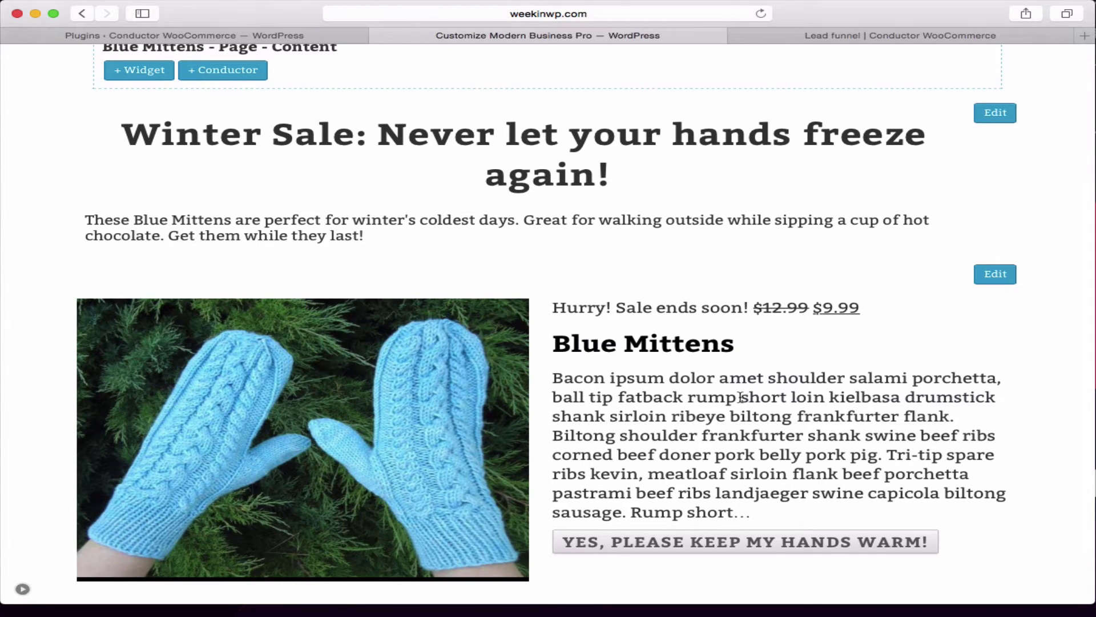
{"action": "scroll", "coordinate": [741, 397], "scroll_direction": "down", "scroll_amount": 1}
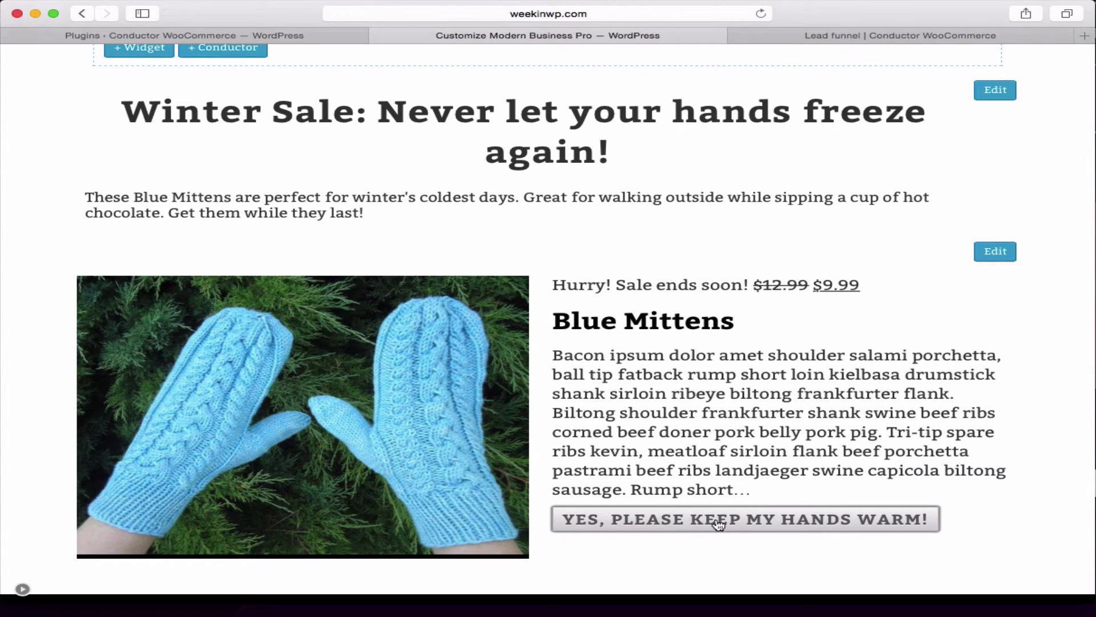
{"action": "scroll", "coordinate": [706, 495], "scroll_direction": "up", "scroll_amount": 5}
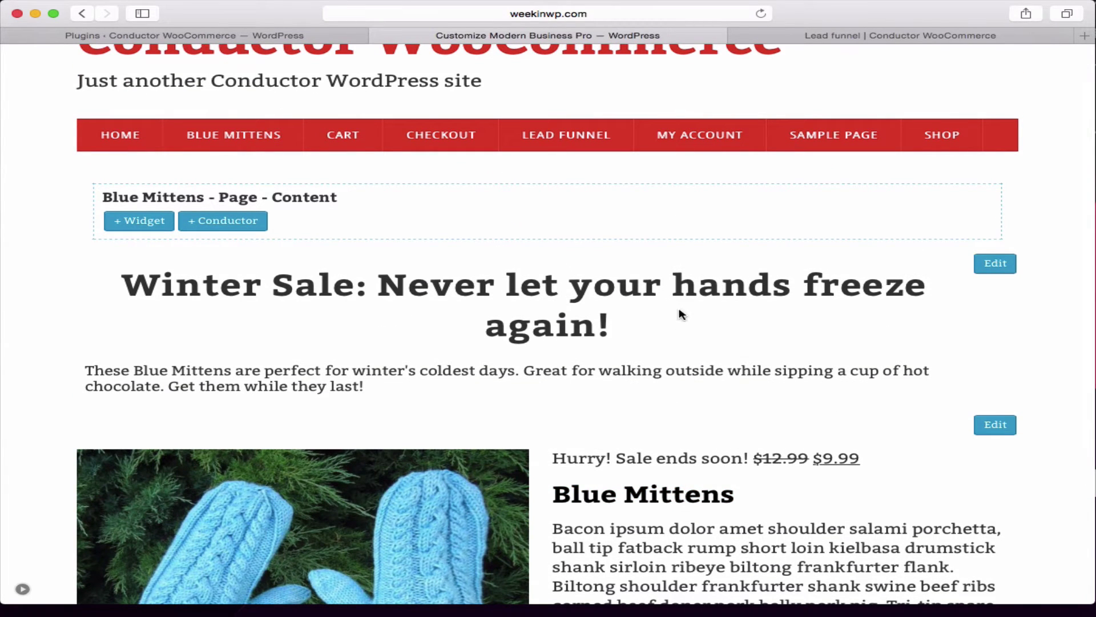
{"action": "left_click", "coordinate": [842, 36]}
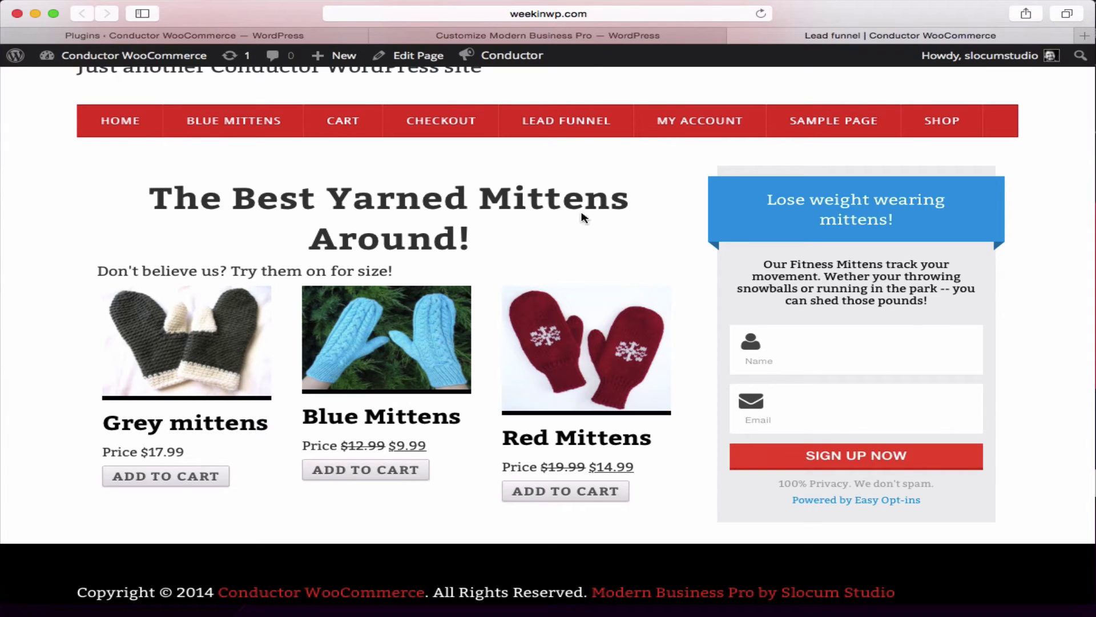
Step: Open the Lead funnel page in Conductor's layout editor and collapse the customizer to view its content and Primary sidebar
{"action": "mouse_move", "coordinate": [503, 55]}
{"action": "left_click", "coordinate": [506, 84]}
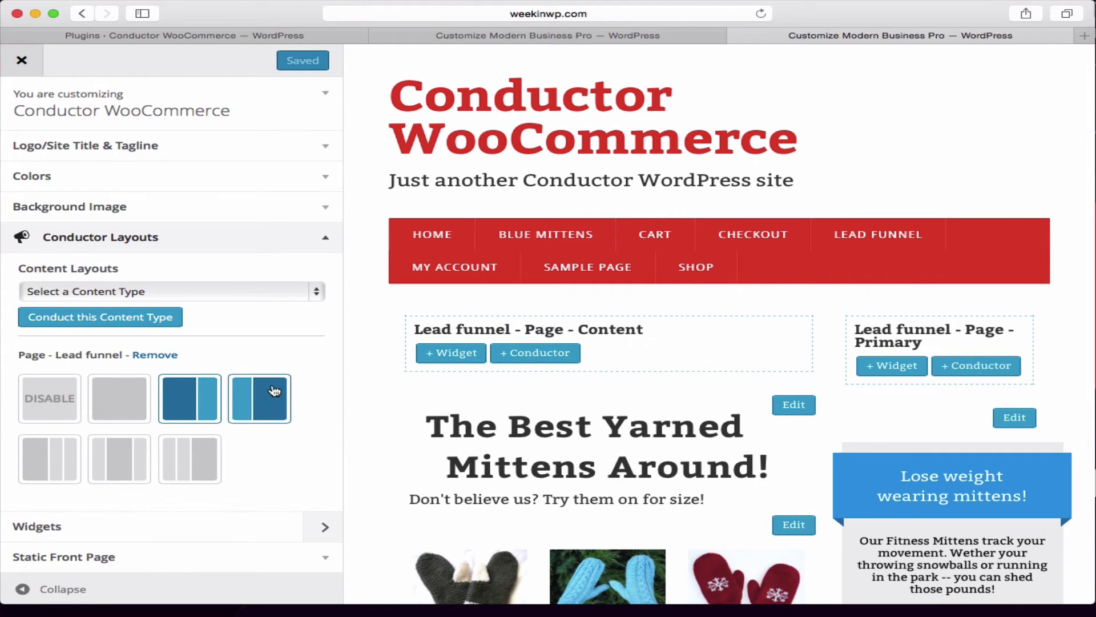
{"action": "left_click", "coordinate": [24, 588]}
{"action": "scroll", "coordinate": [522, 436], "scroll_direction": "down", "scroll_amount": 3}
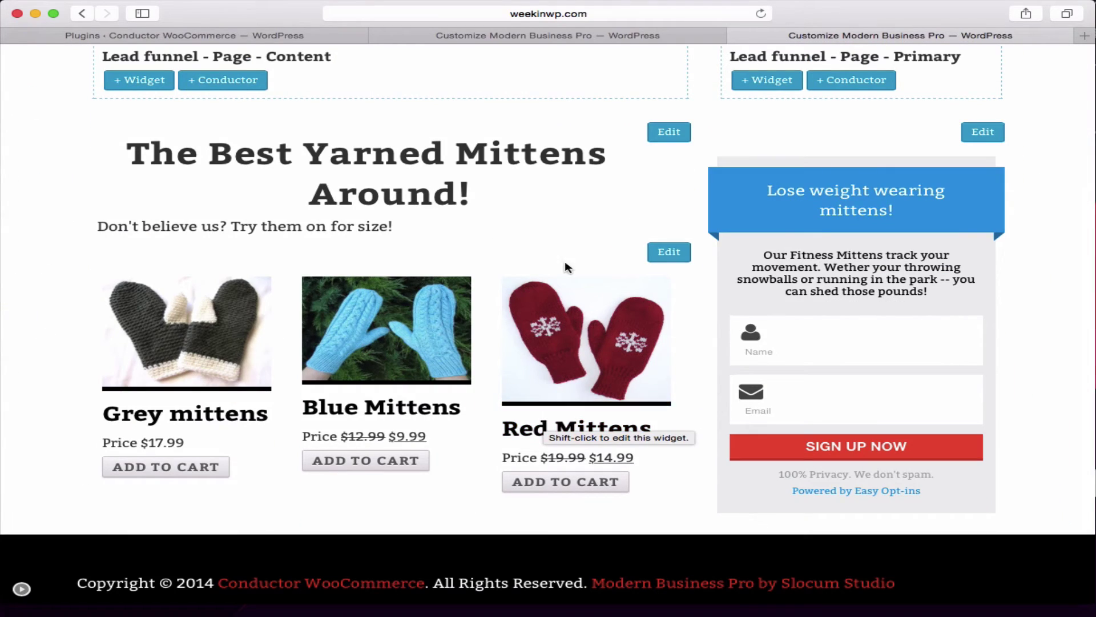
{"action": "scroll", "coordinate": [604, 286], "scroll_direction": "up", "scroll_amount": 6}
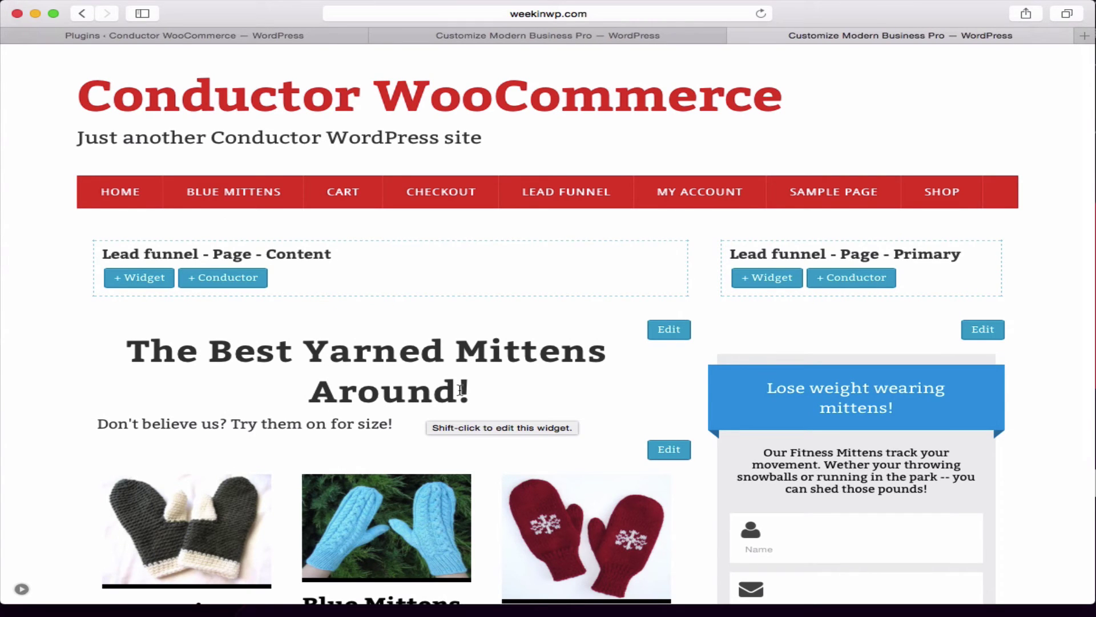
{"action": "scroll", "coordinate": [461, 390], "scroll_direction": "down", "scroll_amount": 2}
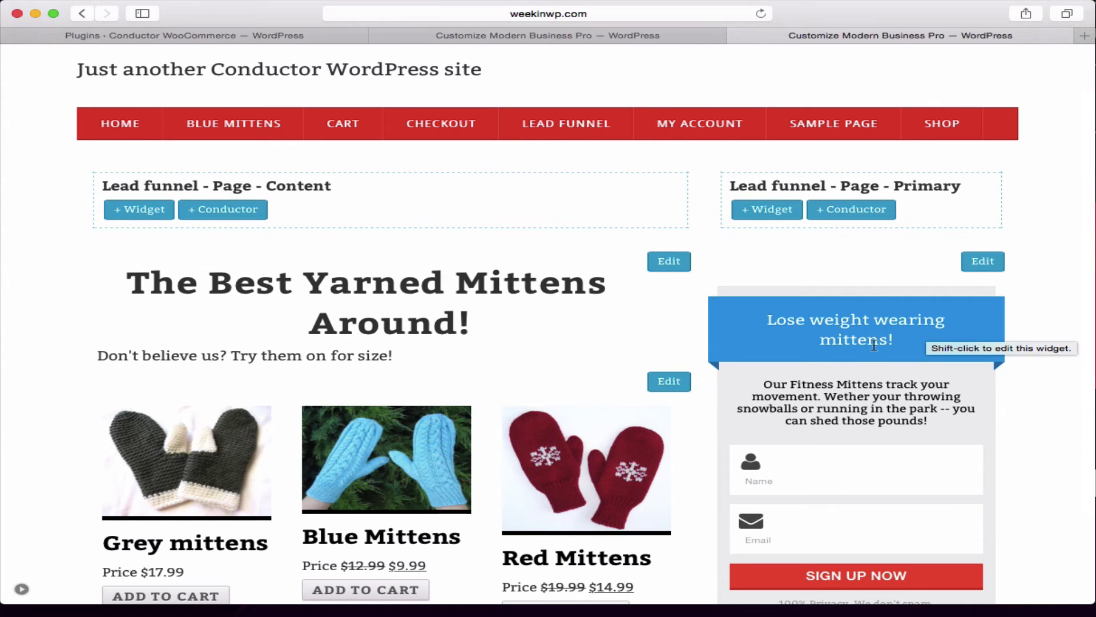
{"action": "scroll", "coordinate": [864, 341], "scroll_direction": "down", "scroll_amount": 1}
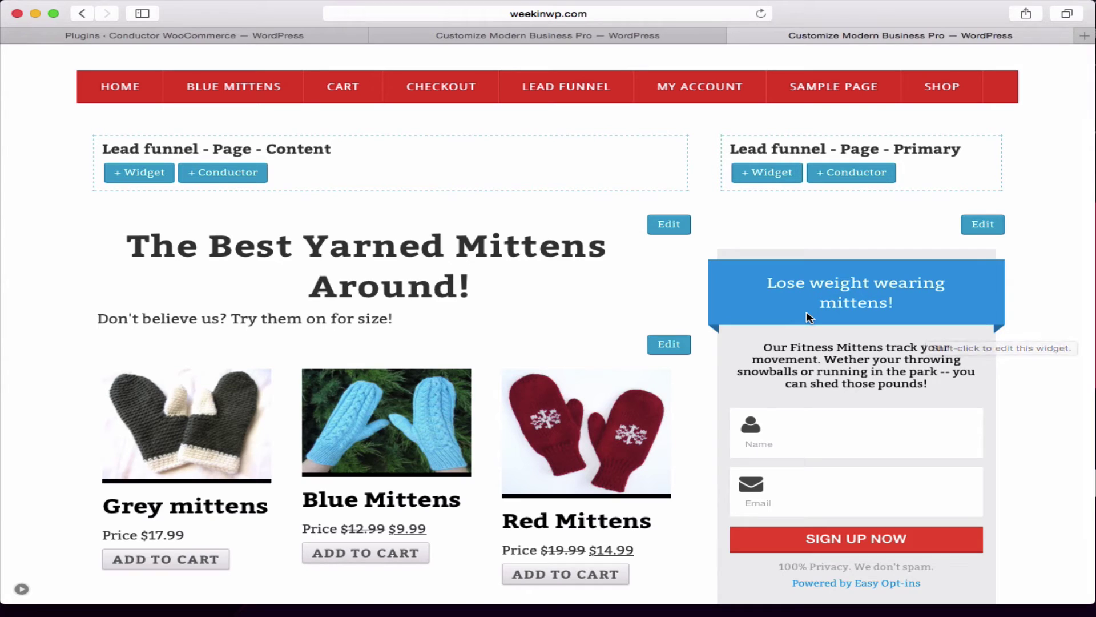
{"action": "scroll", "coordinate": [830, 296], "scroll_direction": "down", "scroll_amount": 3}
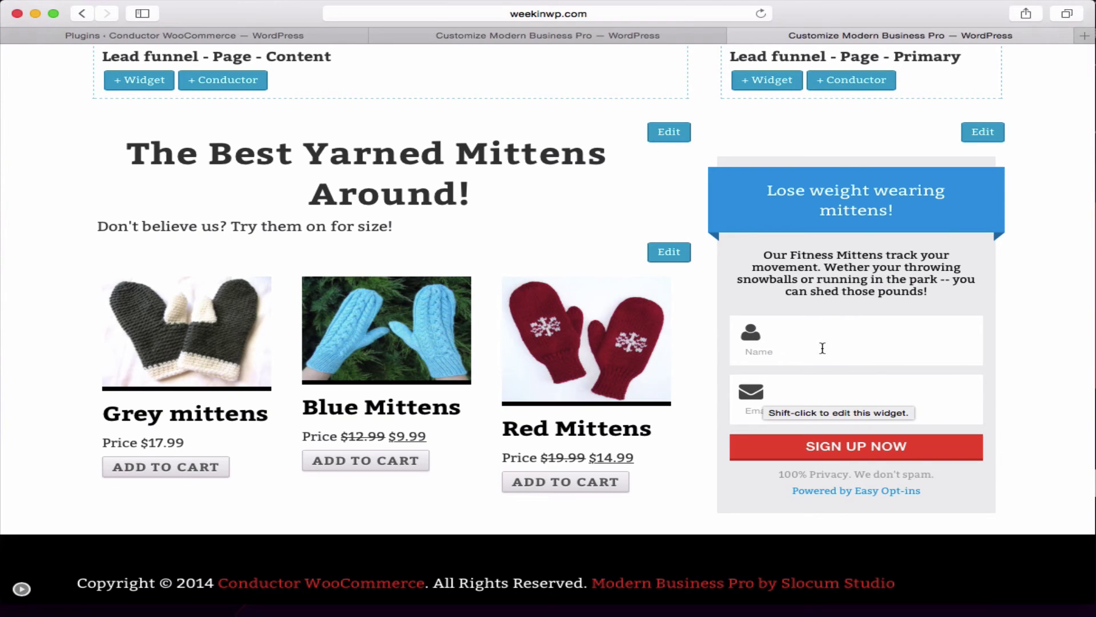
{"action": "scroll", "coordinate": [774, 354], "scroll_direction": "up", "scroll_amount": 3}
{"action": "scroll", "coordinate": [720, 354], "scroll_direction": "down", "scroll_amount": 1}
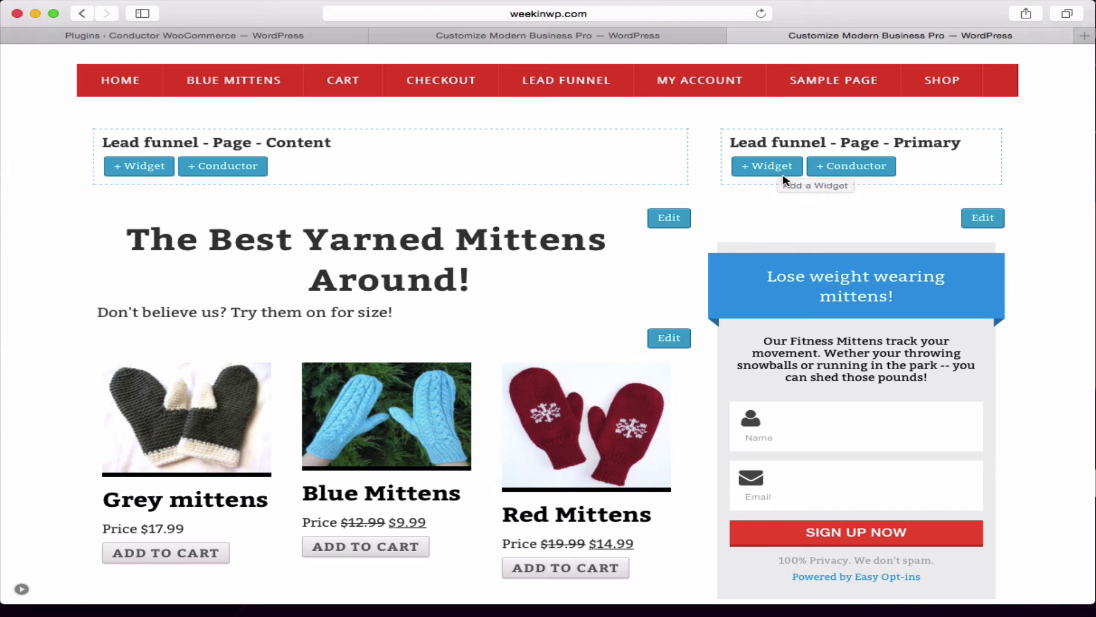
Step: Review the Primary sidebar's opt-in widget form settings, then close them
{"action": "left_click", "coordinate": [983, 218]}
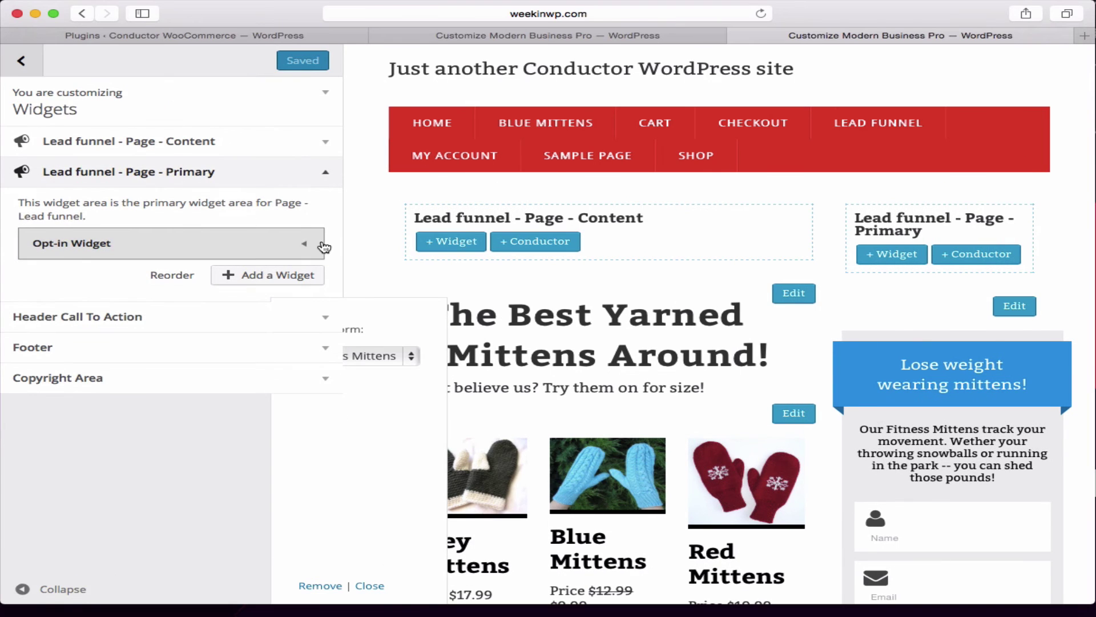
{"action": "left_click", "coordinate": [310, 245]}
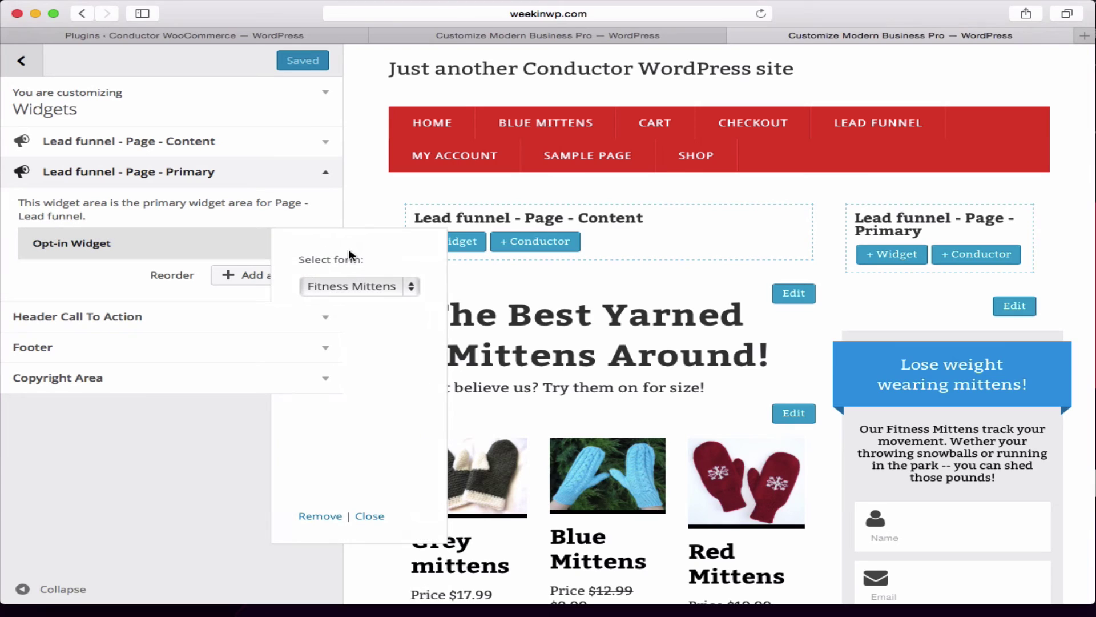
{"action": "left_click", "coordinate": [370, 517]}
{"action": "scroll", "coordinate": [948, 455], "scroll_direction": "down", "scroll_amount": 1}
{"action": "scroll", "coordinate": [948, 455], "scroll_direction": "down", "scroll_amount": 3}
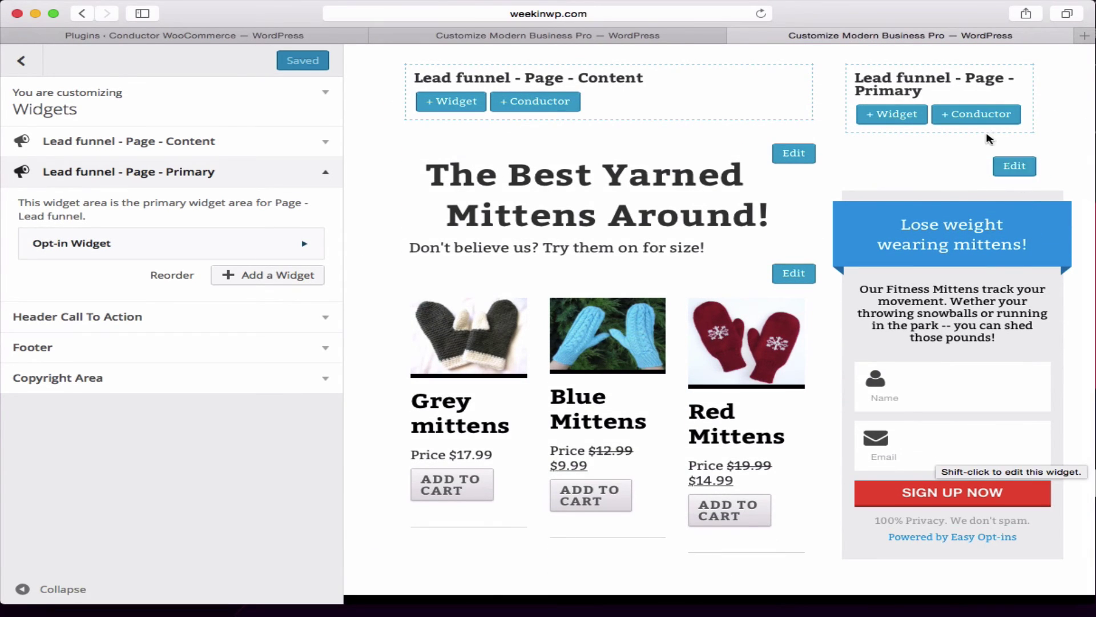
Step: Add a Text widget to the Primary sidebar reading 'Test with text'
{"action": "left_click", "coordinate": [891, 114]}
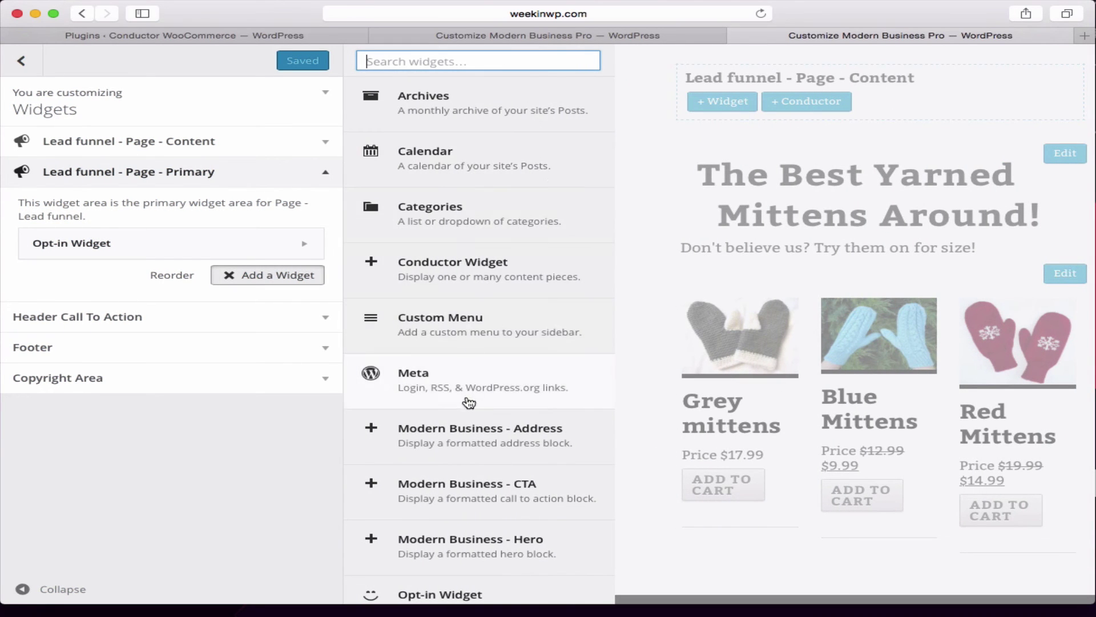
{"action": "scroll", "coordinate": [501, 292], "scroll_direction": "down", "scroll_amount": 5}
{"action": "scroll", "coordinate": [481, 362], "scroll_direction": "down", "scroll_amount": 10}
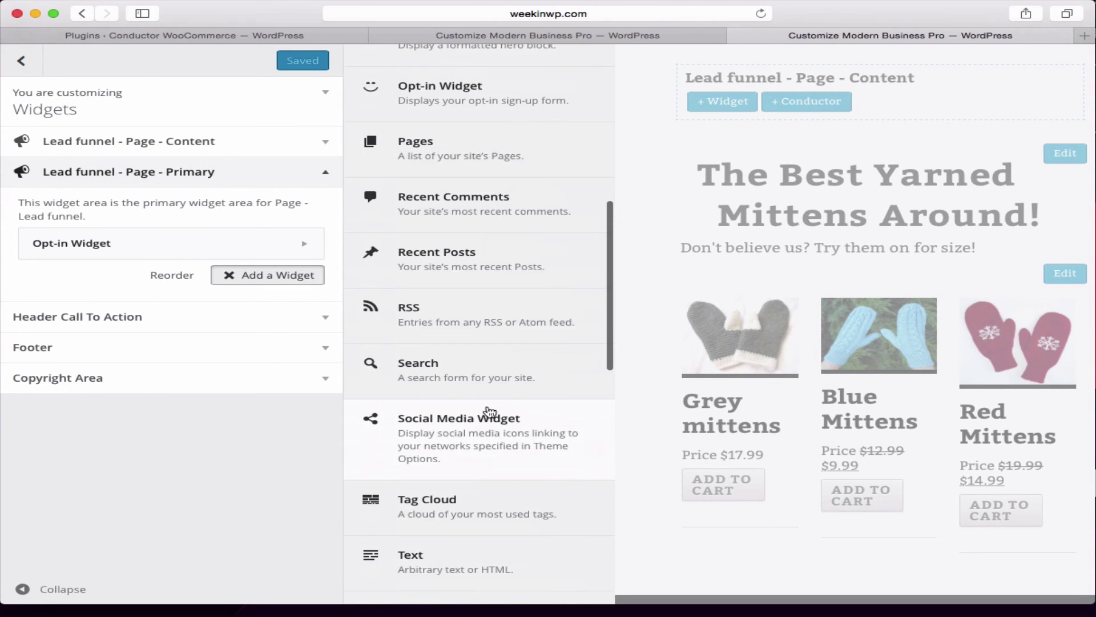
{"action": "scroll", "coordinate": [404, 215], "scroll_direction": "up", "scroll_amount": 1}
{"action": "left_click", "coordinate": [433, 127]}
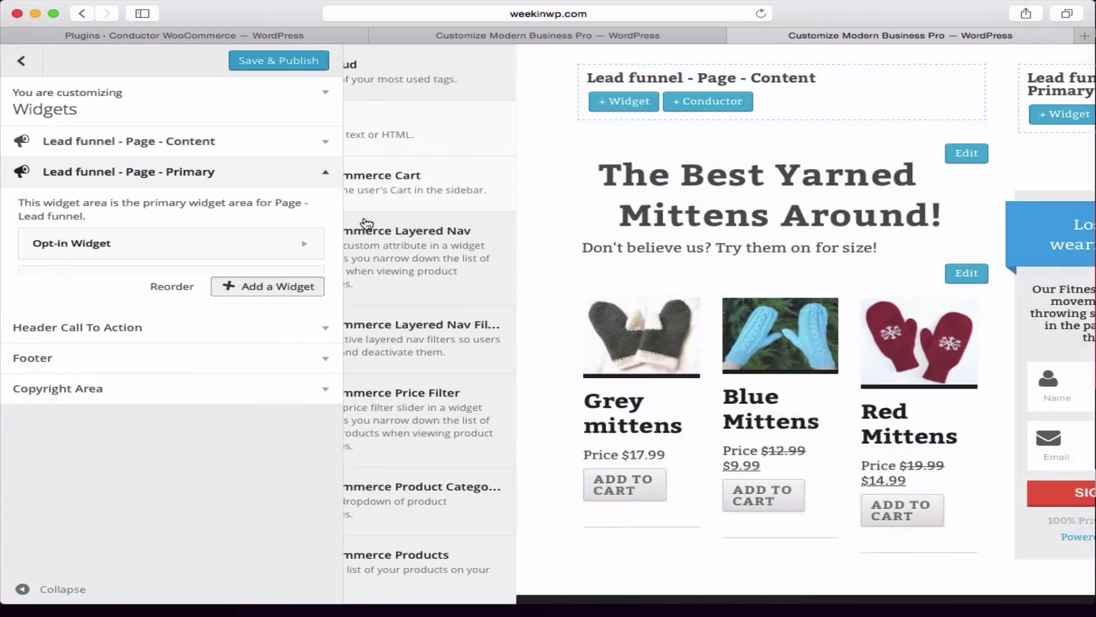
{"action": "left_click", "coordinate": [131, 362]}
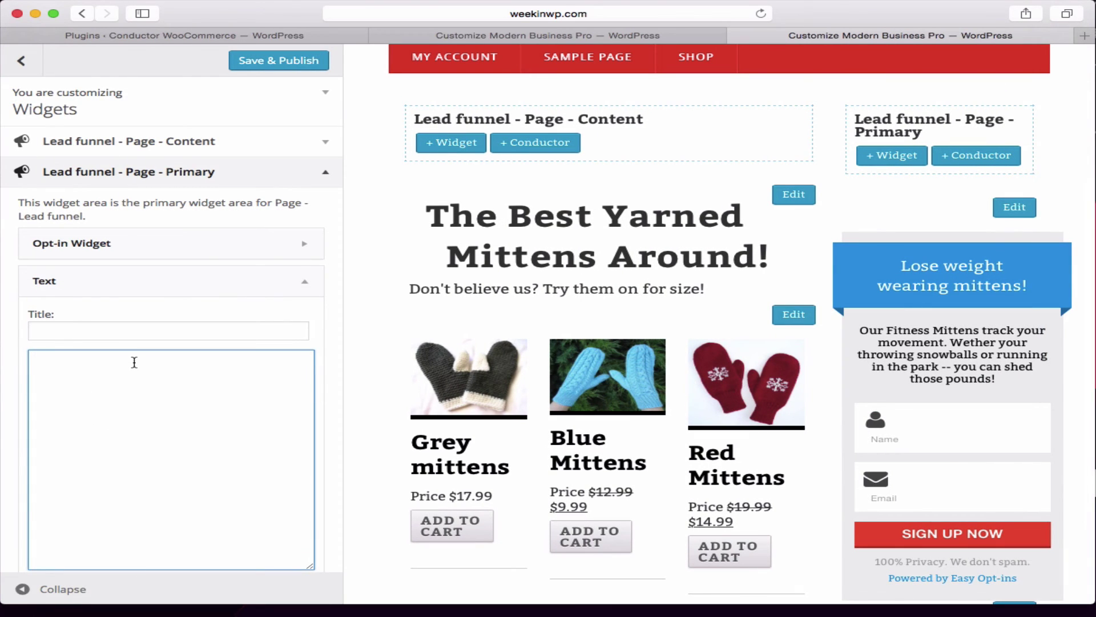
{"action": "type", "text": "Test with texxt=="}
{"action": "key", "text": "BackSpace"}
{"action": "key", "text": "BackSpace"}
{"action": "type", "text": "t"}
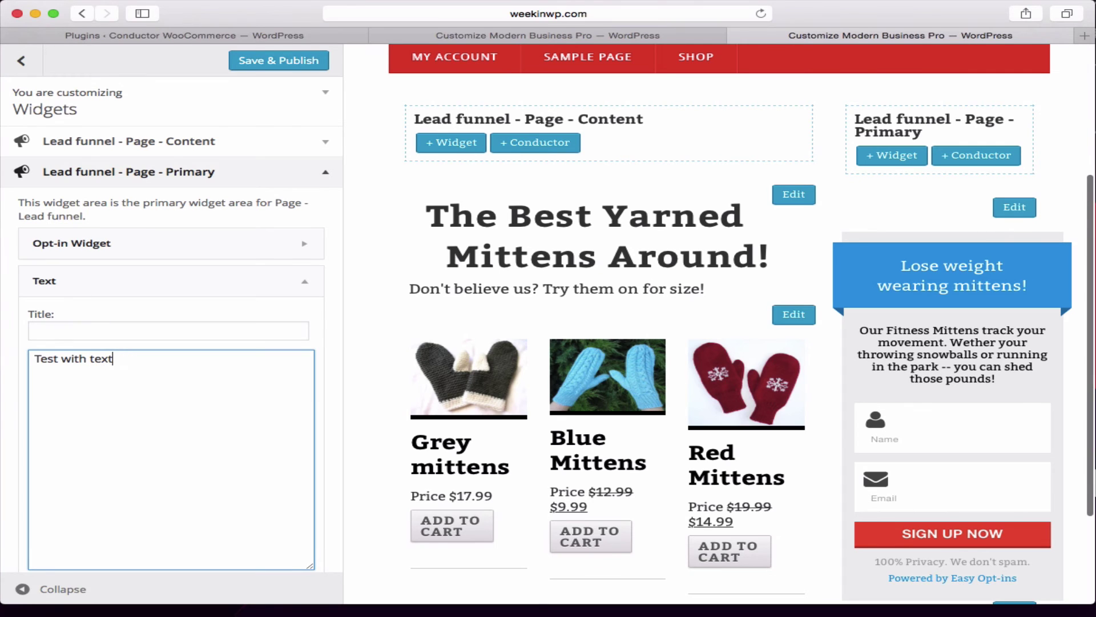
Step: Move the Text widget above the opt-in widget and collapse the customizer to preview
{"action": "left_click", "coordinate": [309, 282]}
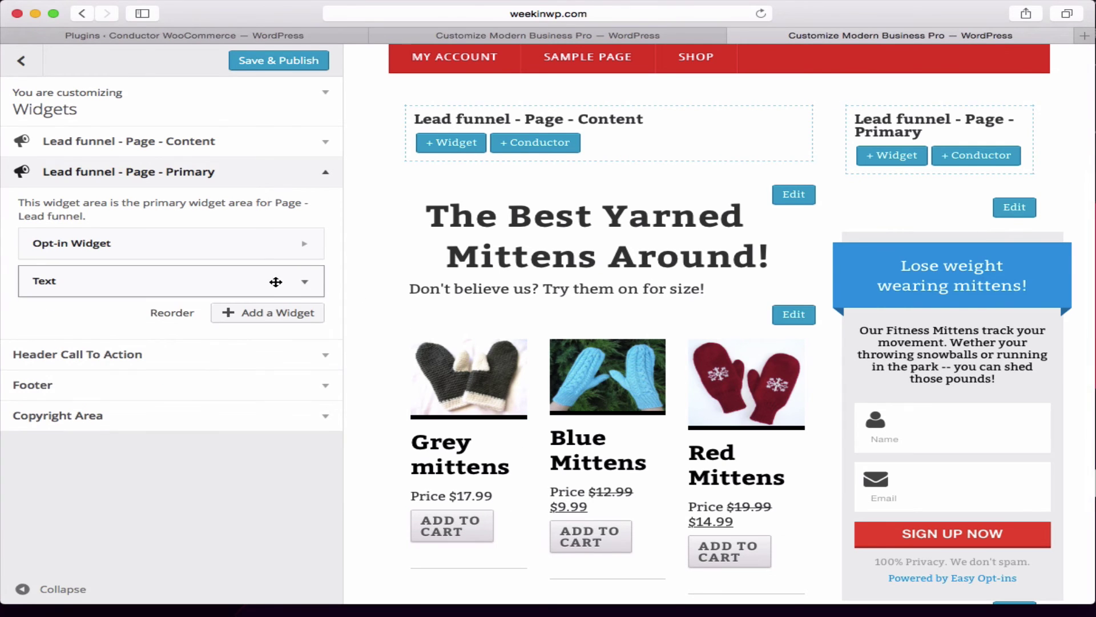
{"action": "left_click_drag", "start_coordinate": [275, 281], "coordinate": [275, 231]}
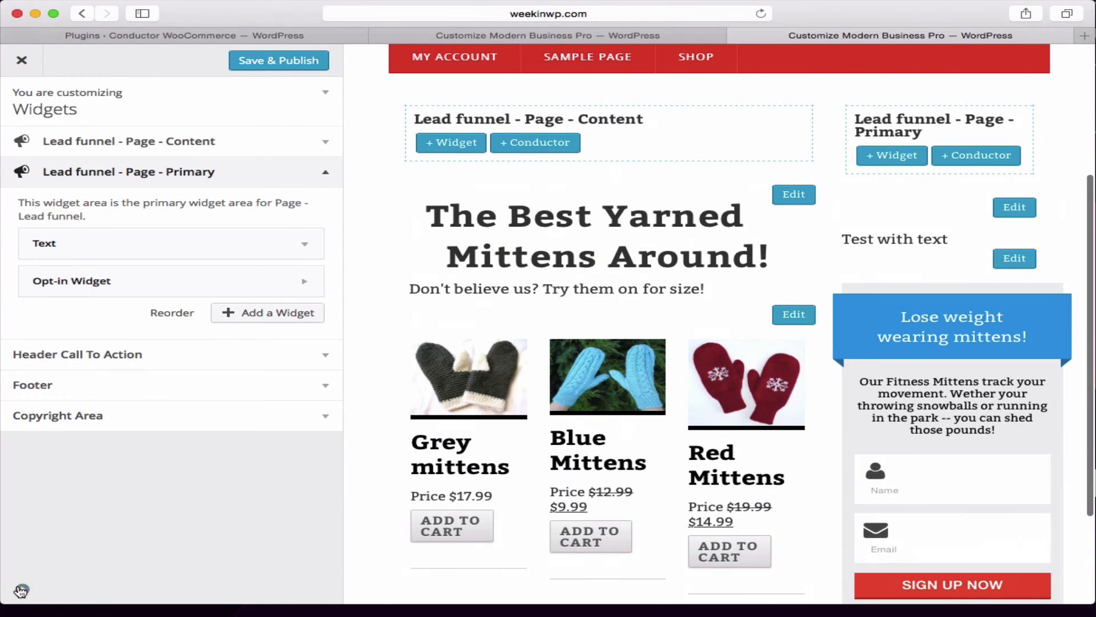
{"action": "left_click", "coordinate": [22, 589]}
Step: Set the mitten product listing widget's display size to Large, then collapse the customizer to preview
{"action": "scroll", "coordinate": [797, 252], "scroll_direction": "up", "scroll_amount": 3}
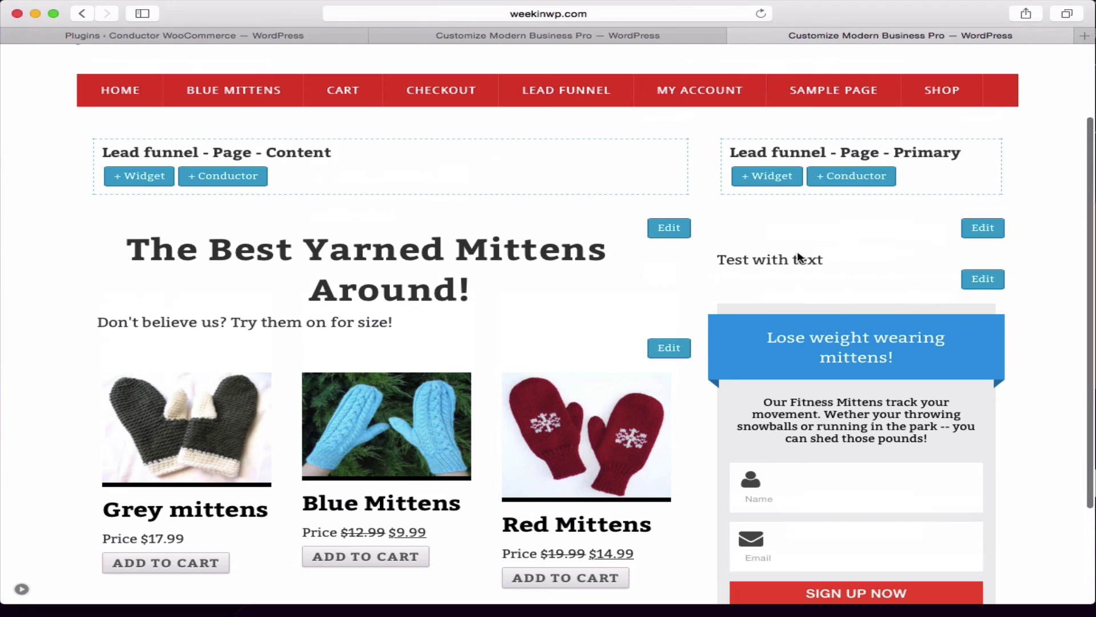
{"action": "scroll", "coordinate": [827, 307], "scroll_direction": "down", "scroll_amount": 2}
{"action": "scroll", "coordinate": [827, 307], "scroll_direction": "up", "scroll_amount": 2}
{"action": "scroll", "coordinate": [827, 306], "scroll_direction": "down", "scroll_amount": 3}
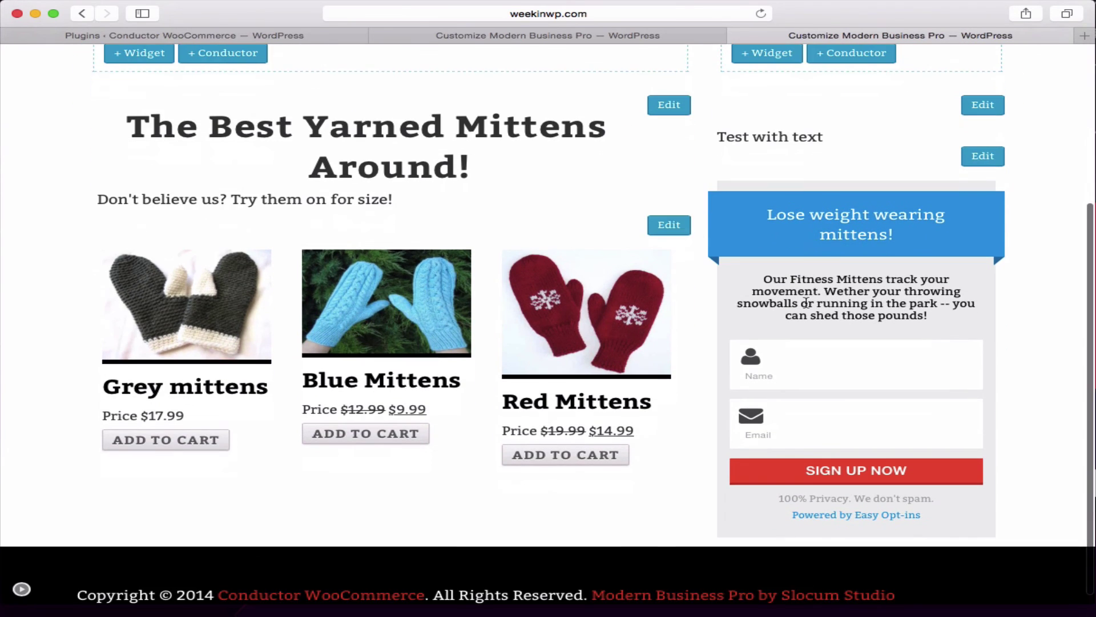
{"action": "scroll", "coordinate": [785, 318], "scroll_direction": "up", "scroll_amount": 5}
{"action": "scroll", "coordinate": [784, 317], "scroll_direction": "down", "scroll_amount": 3}
{"action": "scroll", "coordinate": [766, 314], "scroll_direction": "down", "scroll_amount": 2}
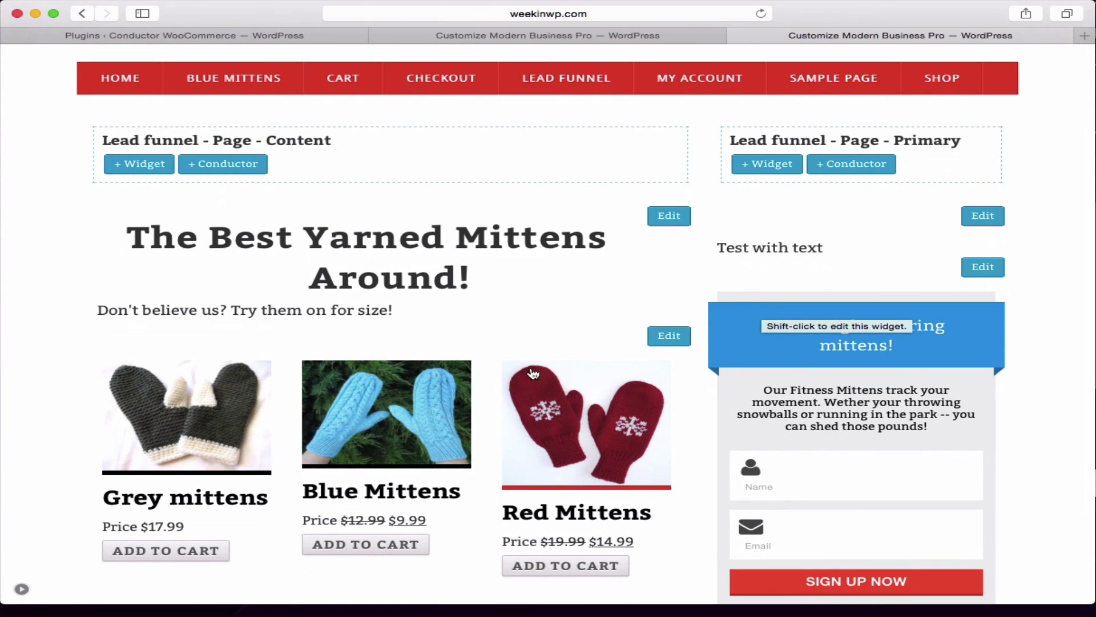
{"action": "left_click", "coordinate": [669, 338]}
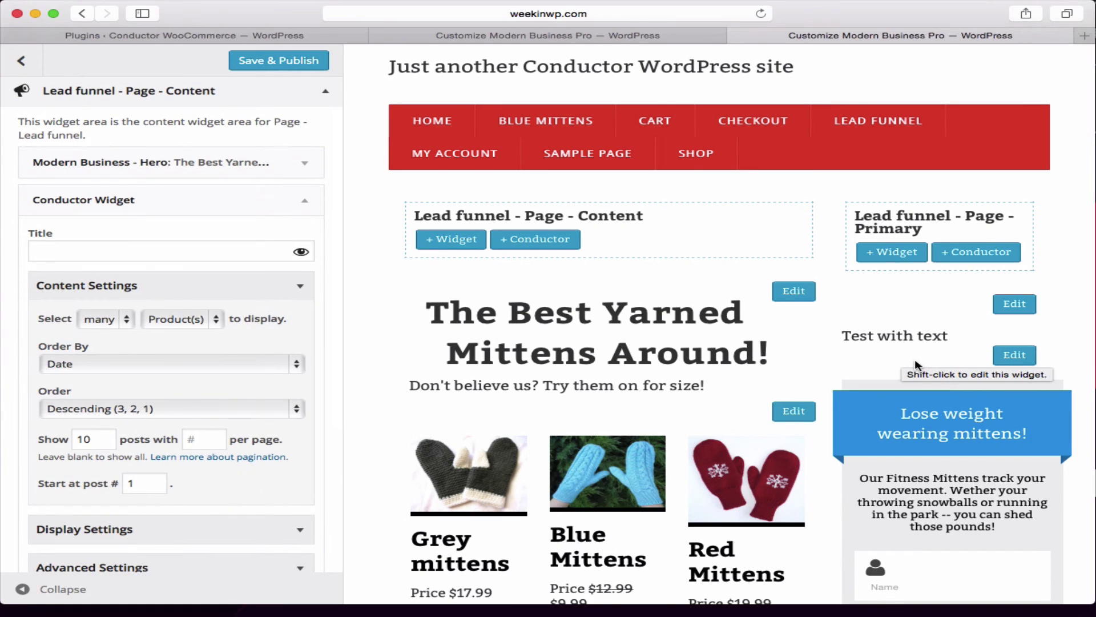
{"action": "scroll", "coordinate": [477, 480], "scroll_direction": "down", "scroll_amount": 4}
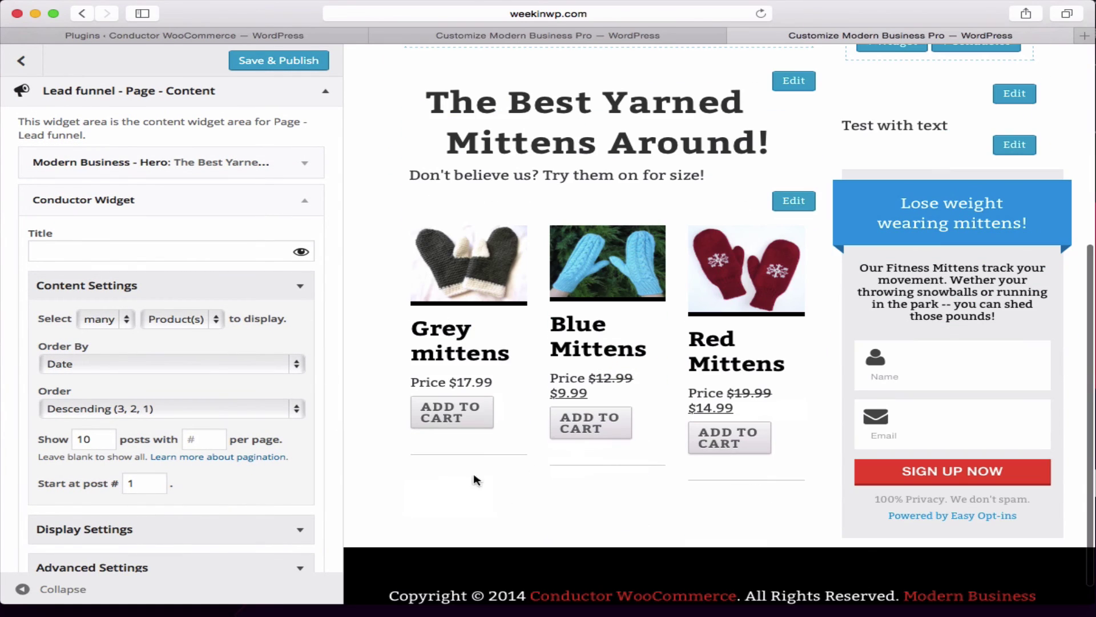
{"action": "scroll", "coordinate": [297, 514], "scroll_direction": "down", "scroll_amount": 3}
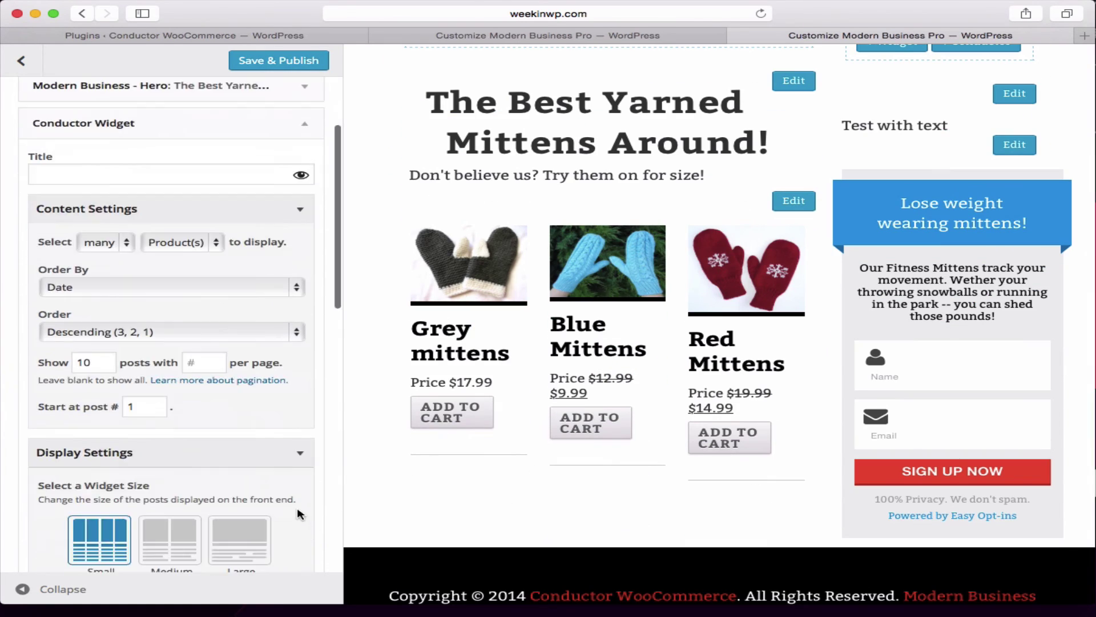
{"action": "scroll", "coordinate": [297, 514], "scroll_direction": "down", "scroll_amount": 4}
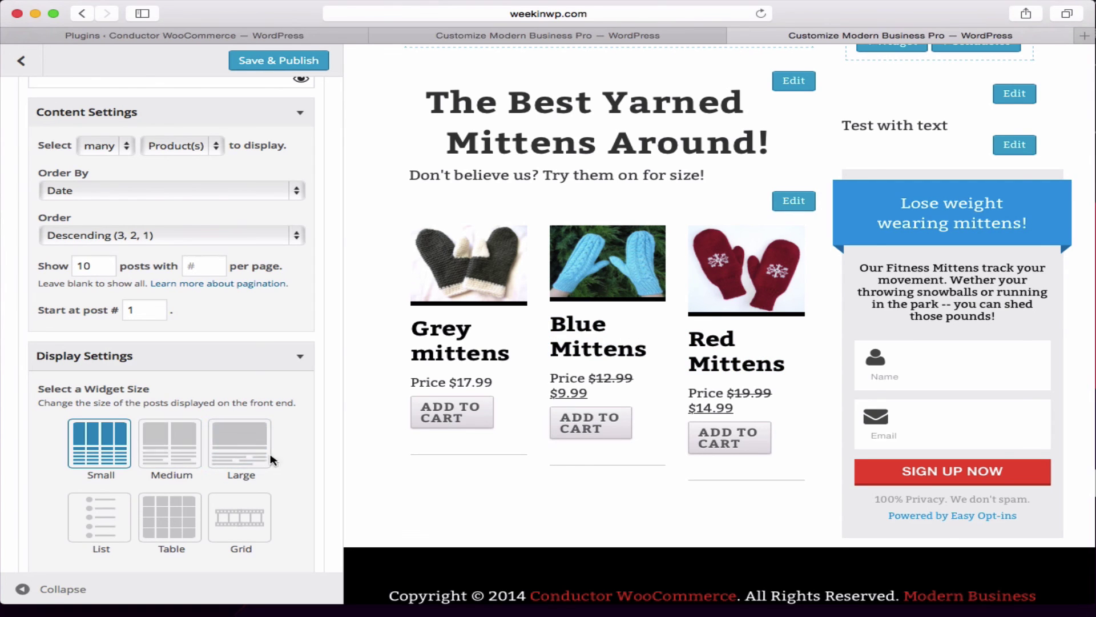
{"action": "left_click", "coordinate": [251, 455]}
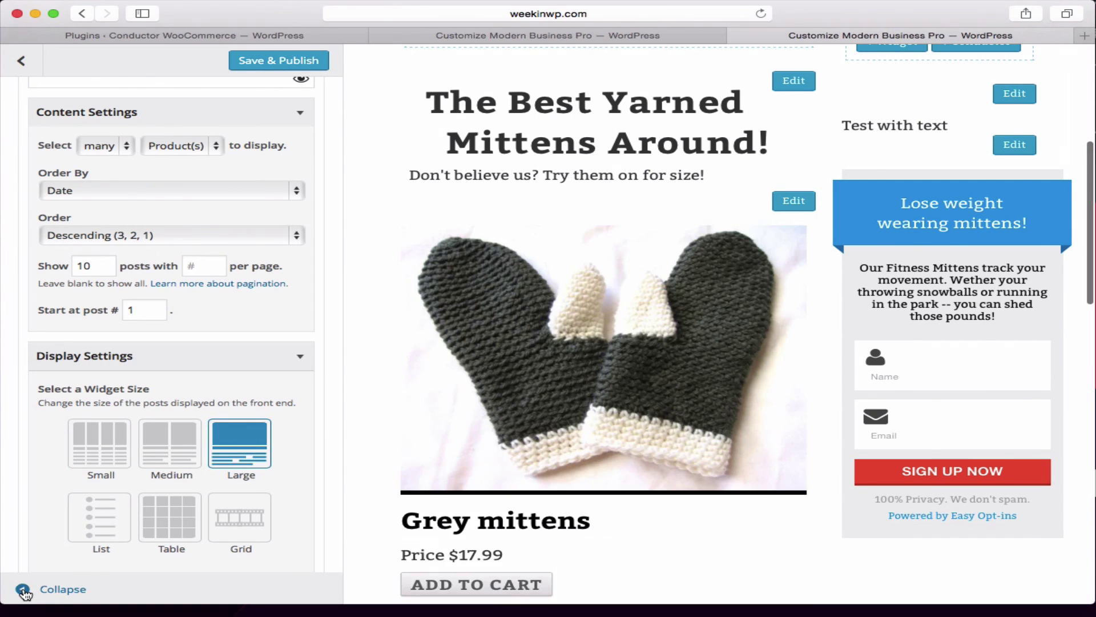
{"action": "left_click", "coordinate": [22, 589]}
{"action": "scroll", "coordinate": [483, 440], "scroll_direction": "down", "scroll_amount": 5}
{"action": "scroll", "coordinate": [519, 455], "scroll_direction": "up", "scroll_amount": 7}
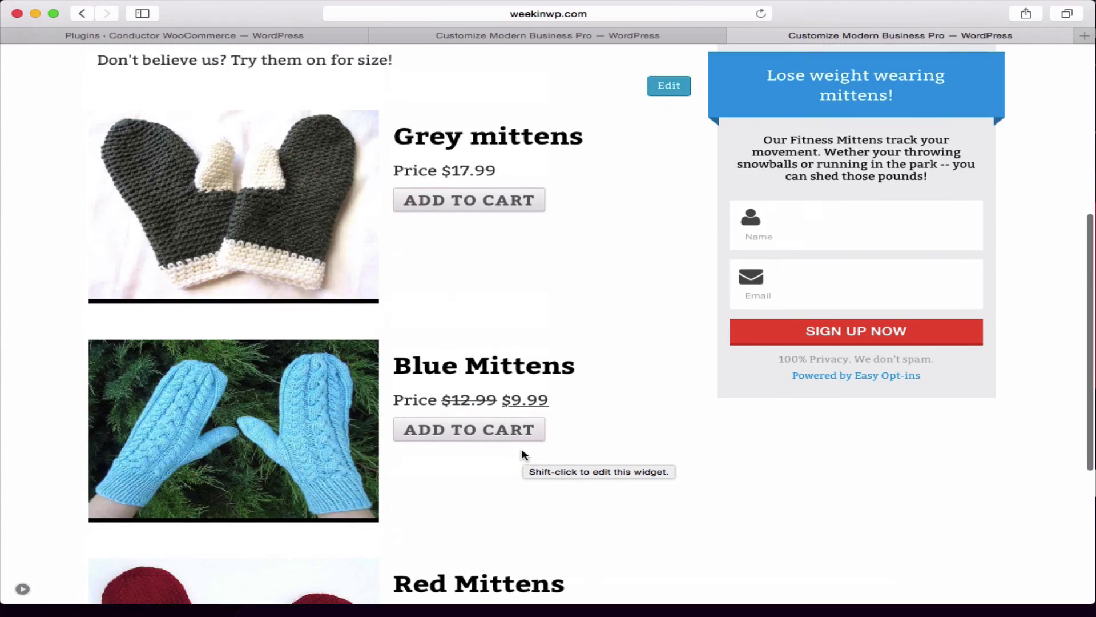
{"action": "scroll", "coordinate": [519, 455], "scroll_direction": "up", "scroll_amount": 4}
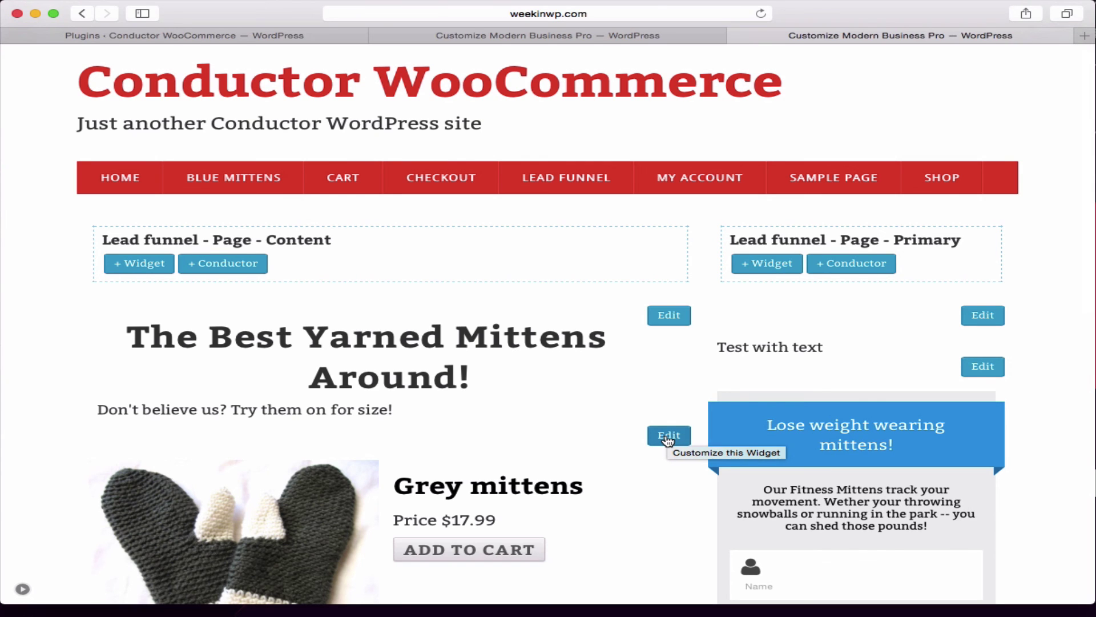
{"action": "scroll", "coordinate": [667, 437], "scroll_direction": "down", "scroll_amount": 5}
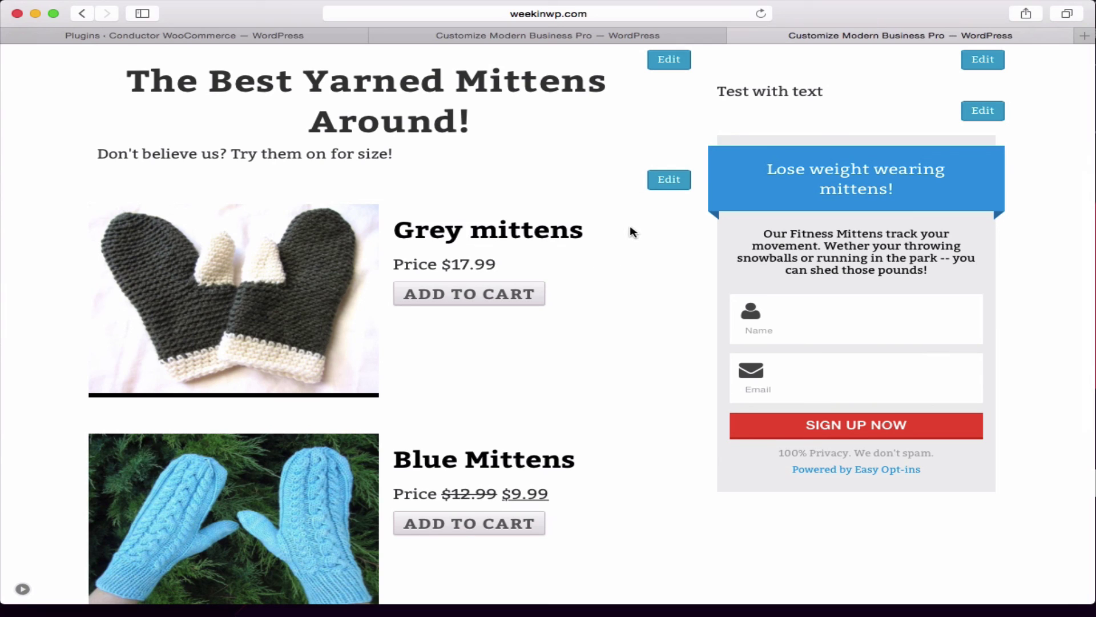
{"action": "scroll", "coordinate": [633, 222], "scroll_direction": "up", "scroll_amount": 5}
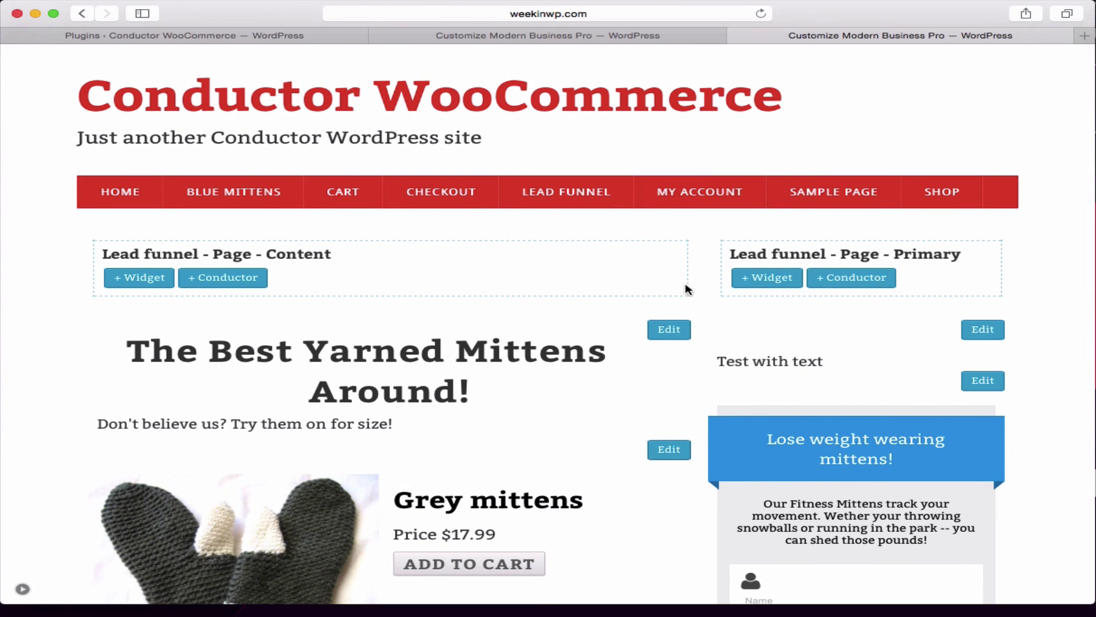
{"action": "scroll", "coordinate": [685, 285], "scroll_direction": "down", "scroll_amount": 5}
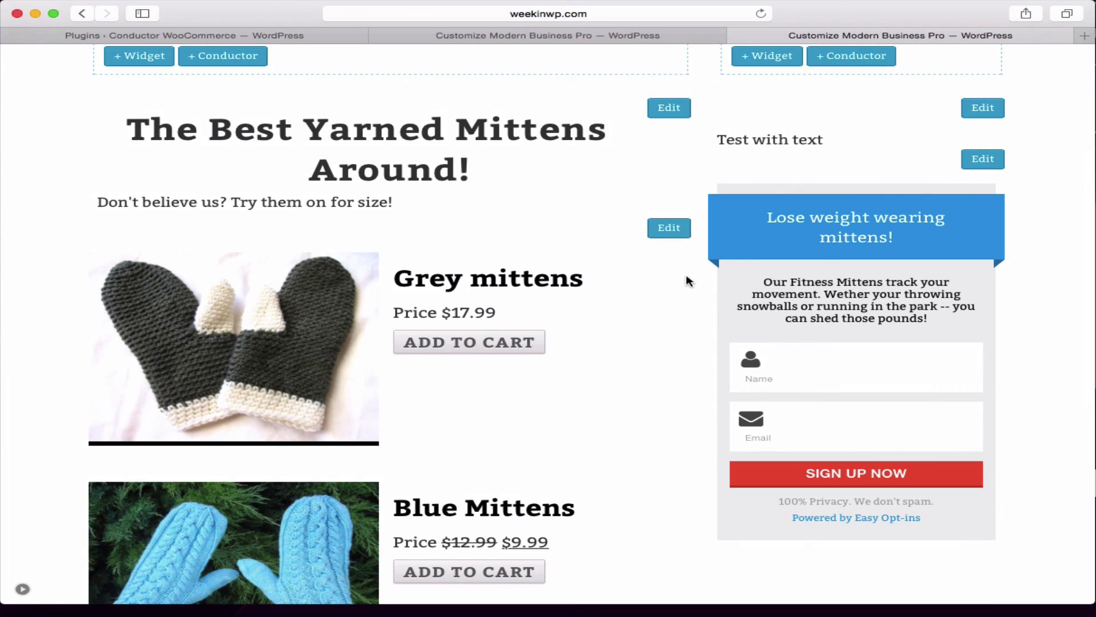